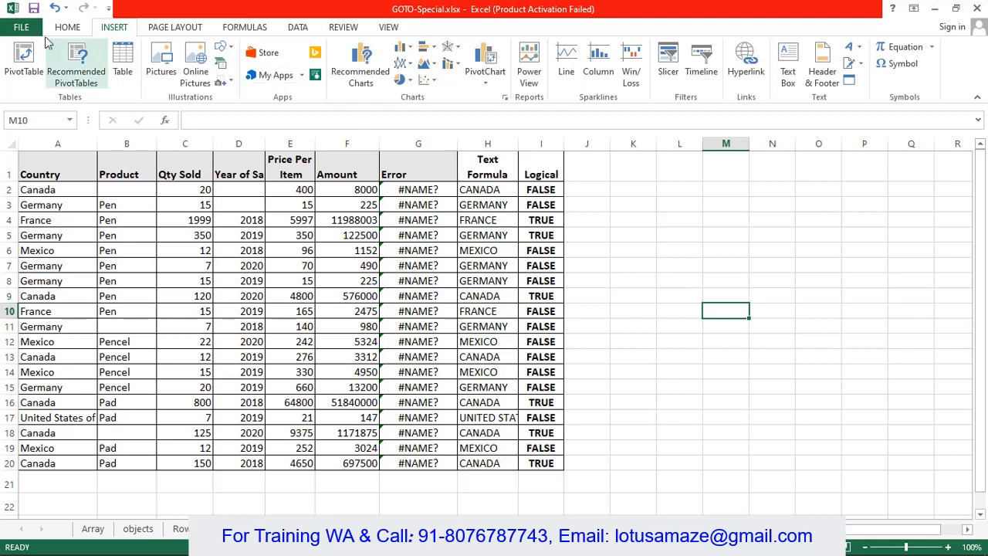
# View the Go To Special options from Find & Select and again from the Go To dialog, cancelling both times.
pyautogui.click(85, 30)
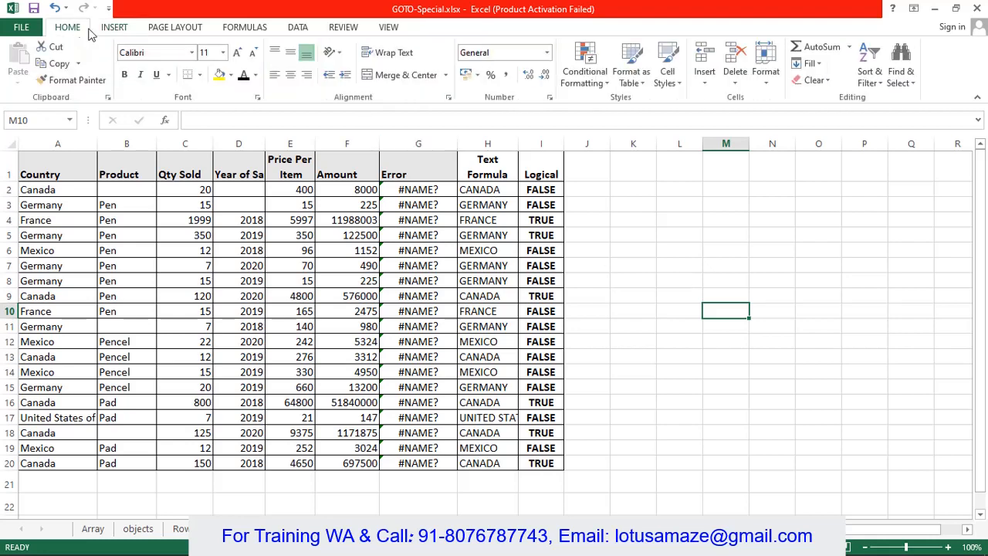
pyautogui.click(914, 86)
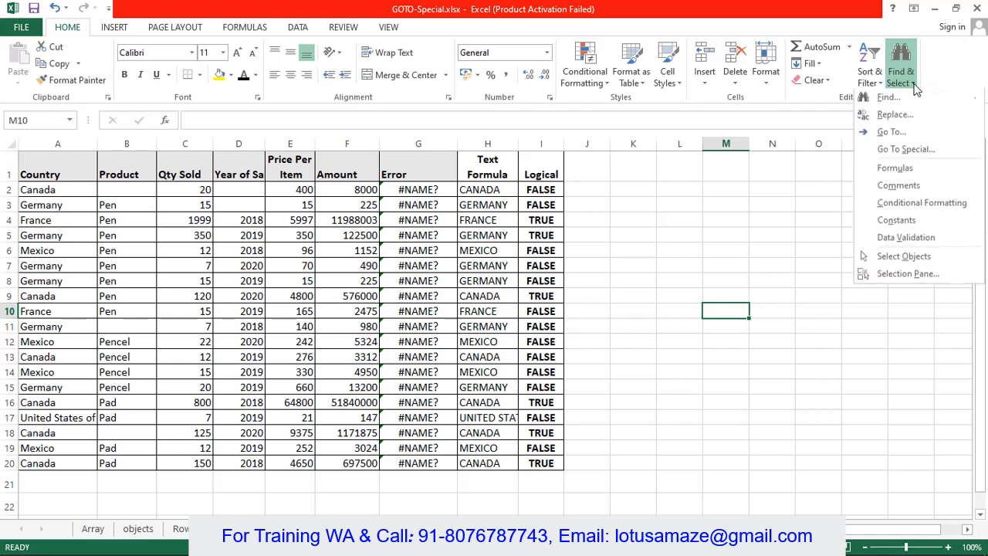
pyautogui.click(906, 151)
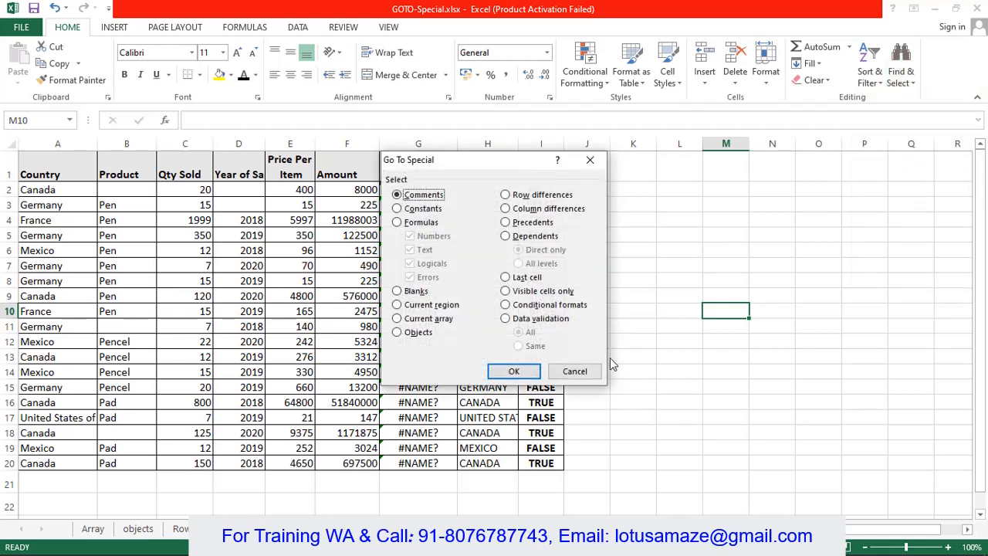
pyautogui.click(595, 376)
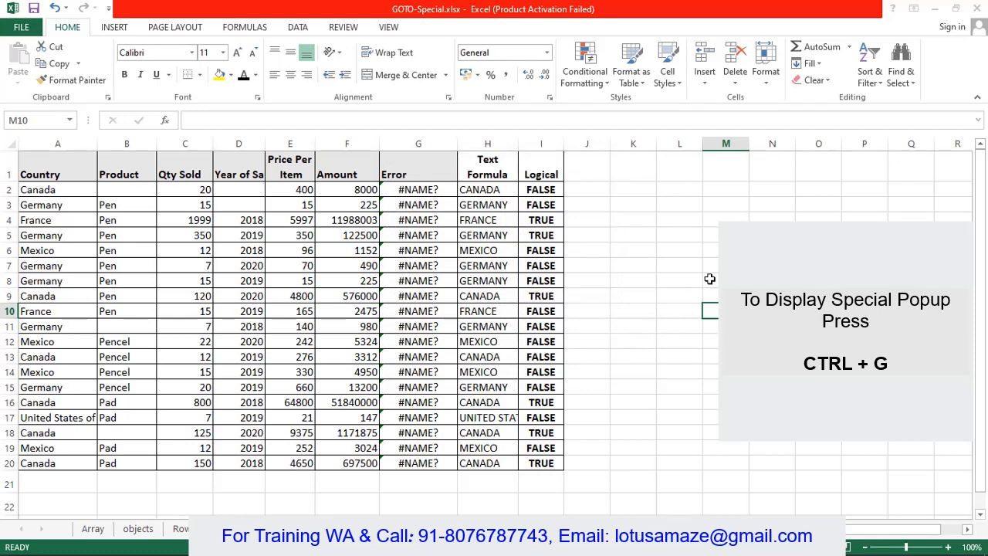
pyautogui.hotkey('ctrl', 'g')
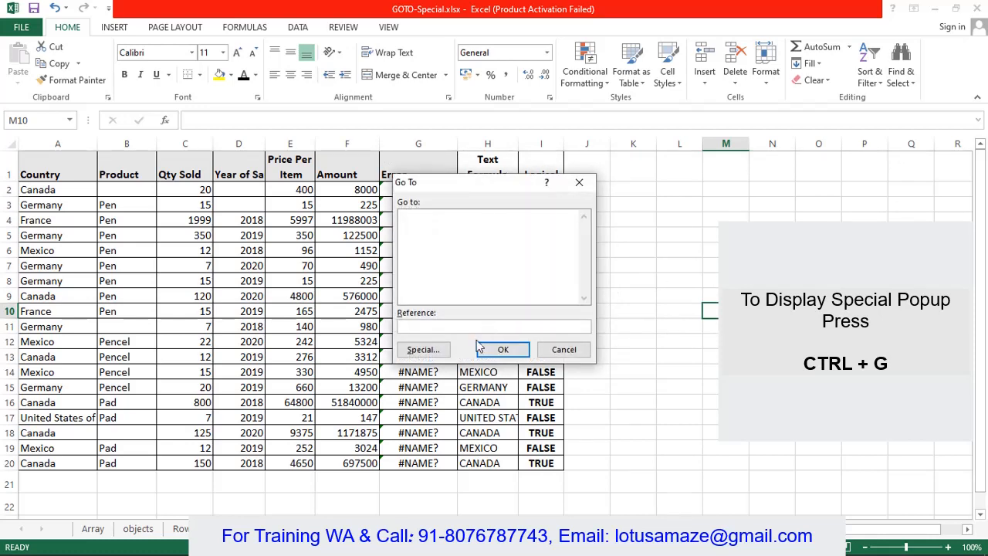
pyautogui.click(433, 353)
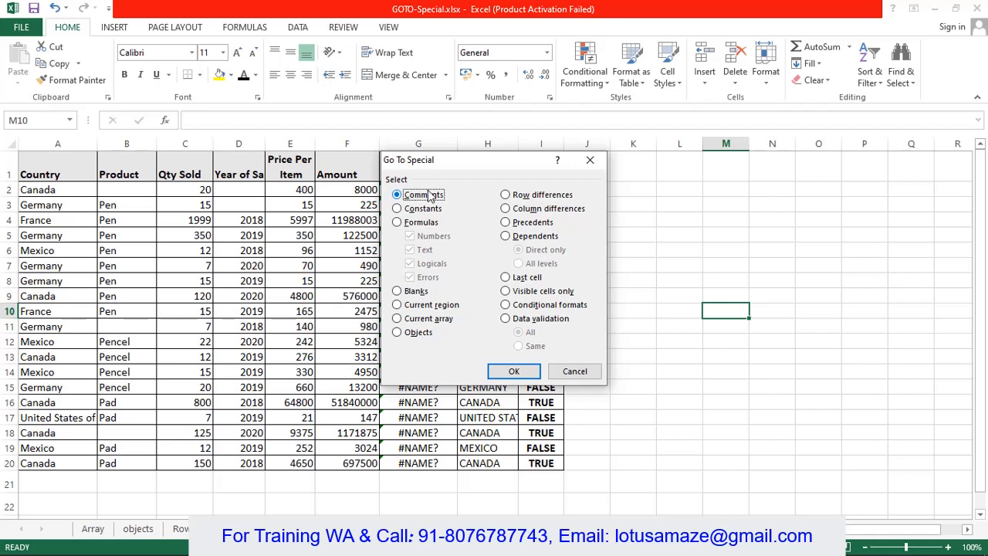
pyautogui.click(579, 376)
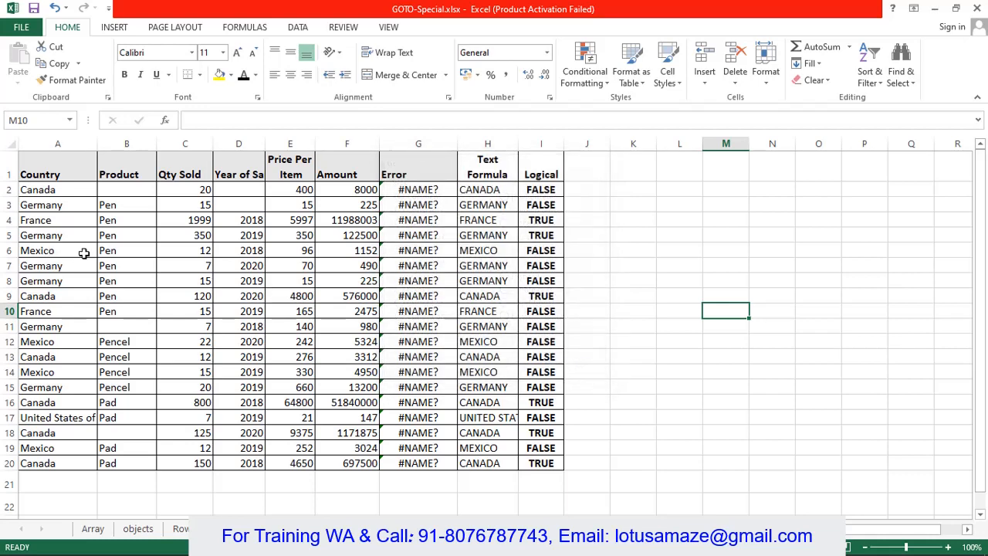
# Insert a comment on cell A3 reading "This is comment Line".
pyautogui.click(69, 206)
pyautogui.rightClick(79, 207)
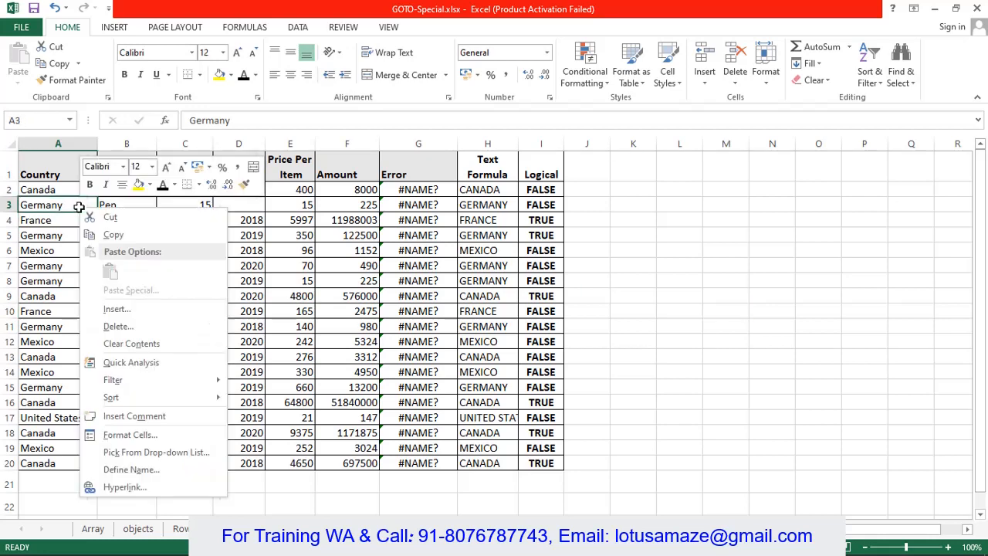
pyautogui.click(125, 416)
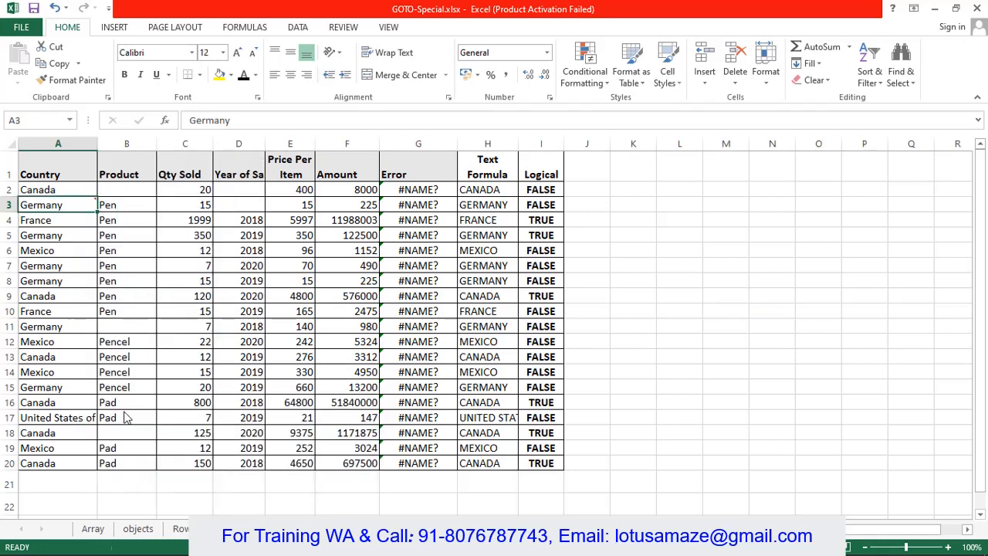
pyautogui.click(154, 204)
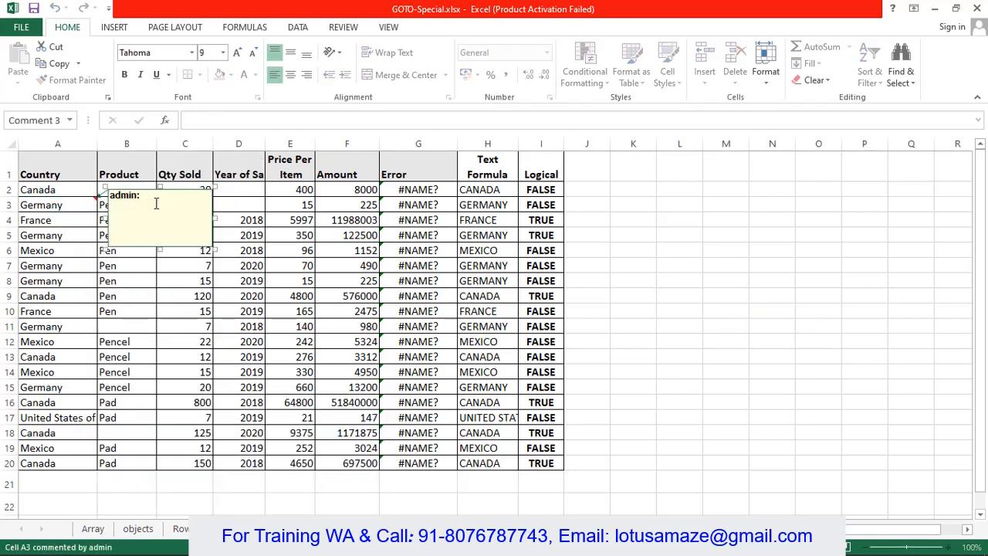
pyautogui.write('This is comment Line')
pyautogui.press('Return')
pyautogui.click(148, 306)
pyautogui.click(179, 309)
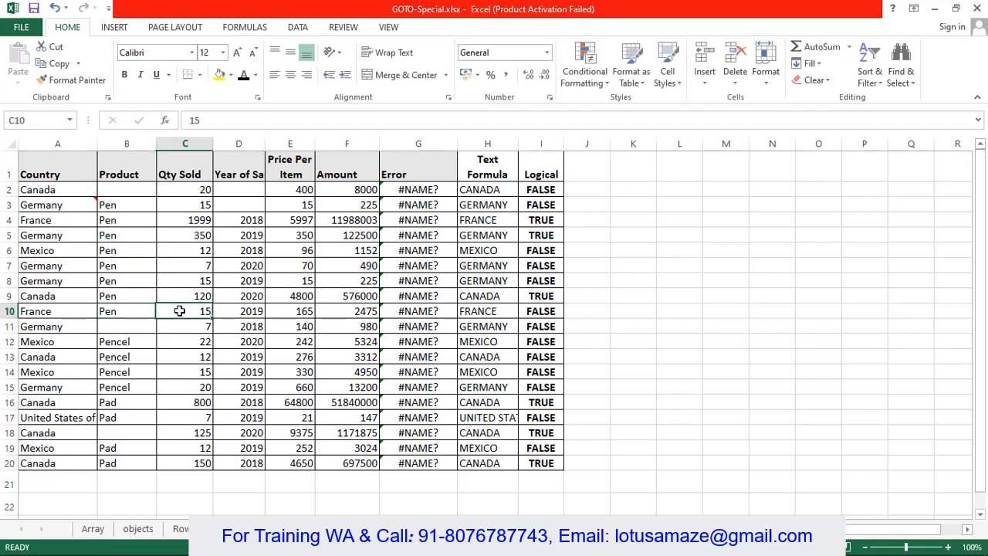
# Insert a comment on cell B10 reading "This is the Comment line".
pyautogui.click(121, 313)
pyautogui.rightClick(119, 314)
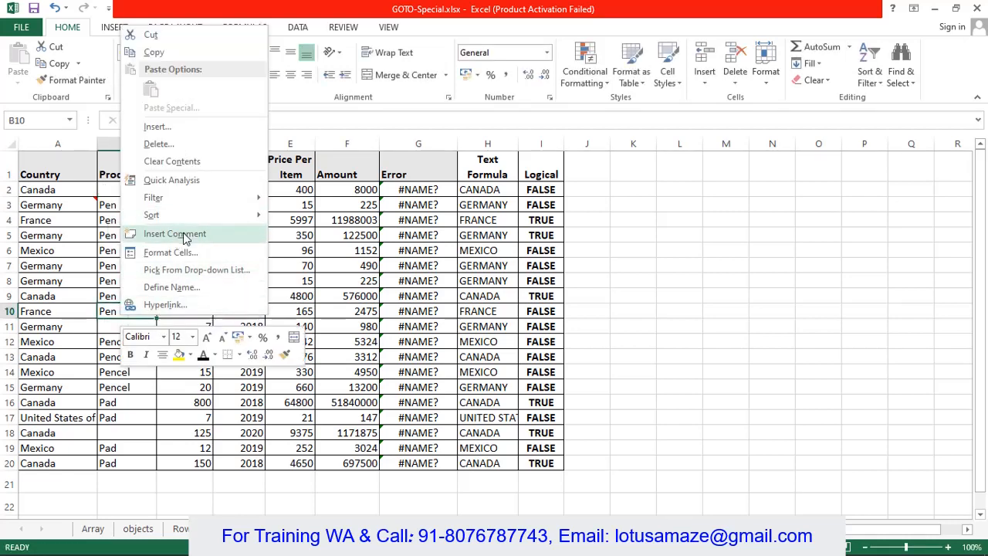
pyautogui.click(155, 234)
pyautogui.write('This is t')
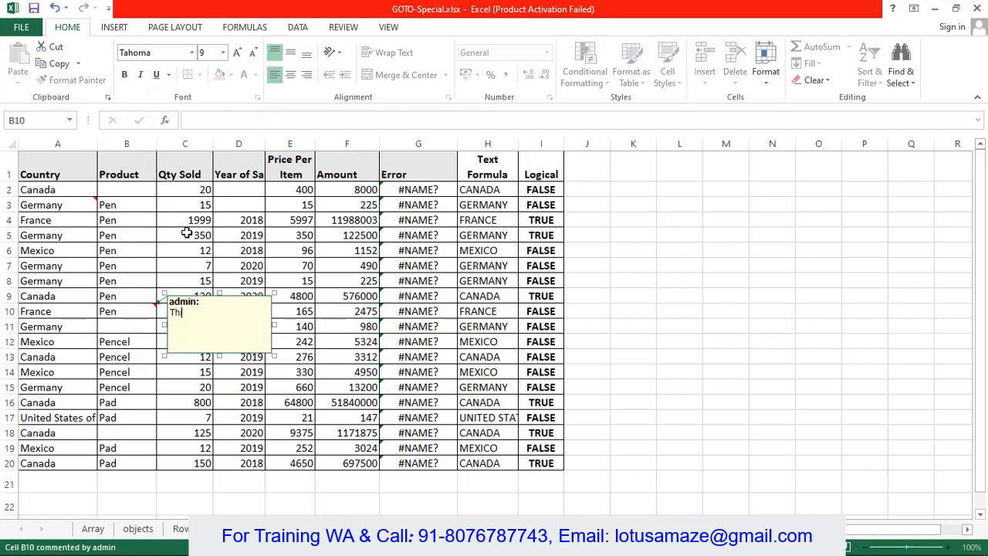
pyautogui.write('he Comment line')
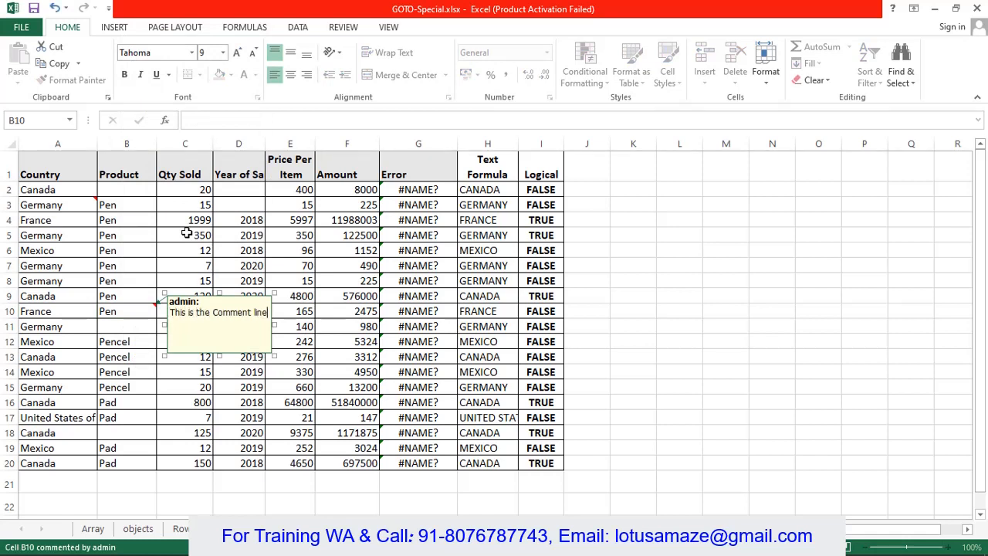
pyautogui.click(392, 314)
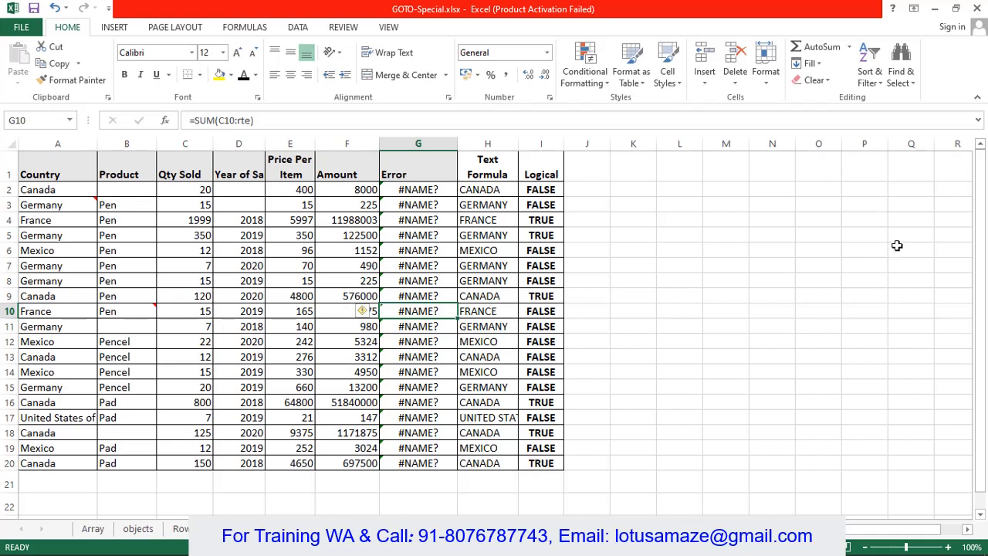
# Select all commented cells with Go To Special and set their font color to dark red.
pyautogui.hotkey('ctrl', 'g')
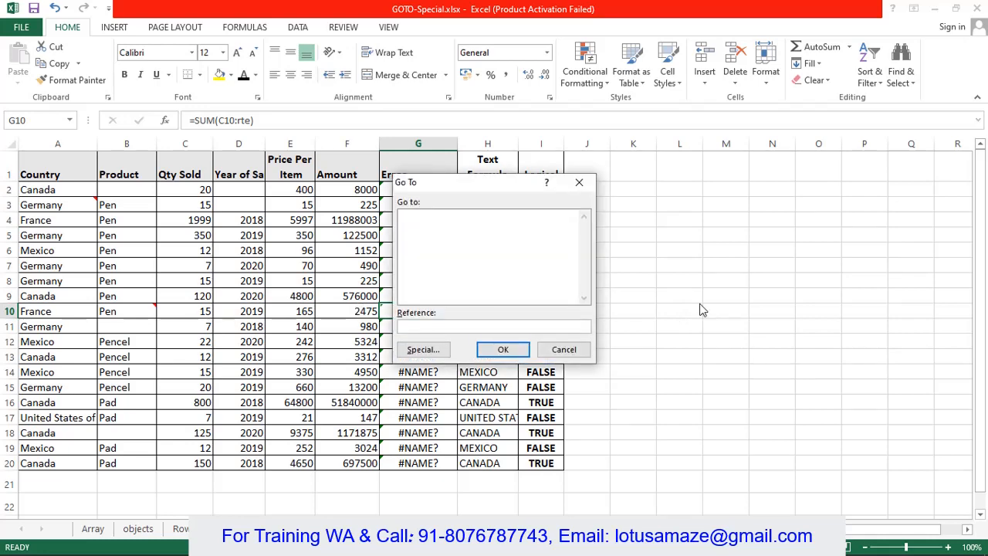
pyautogui.click(416, 351)
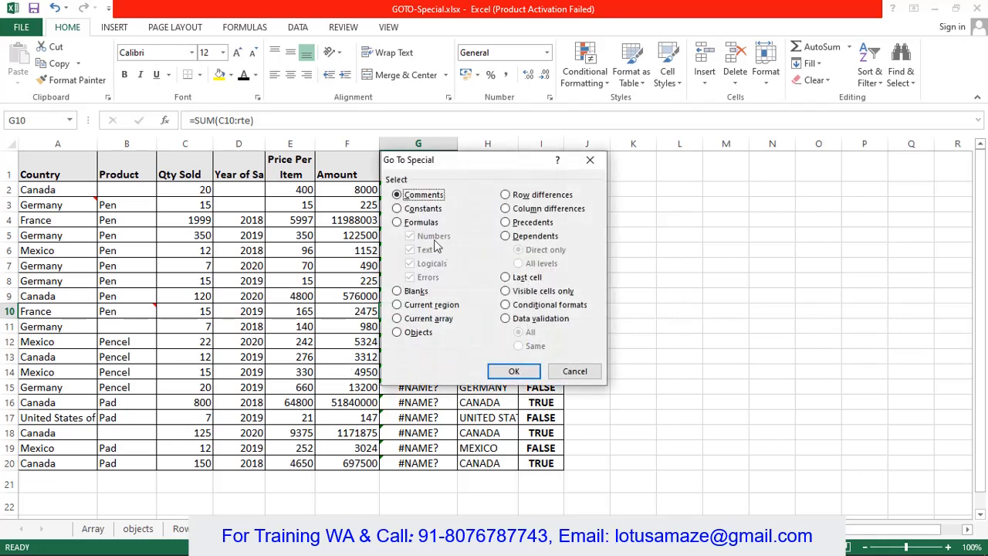
pyautogui.click(513, 372)
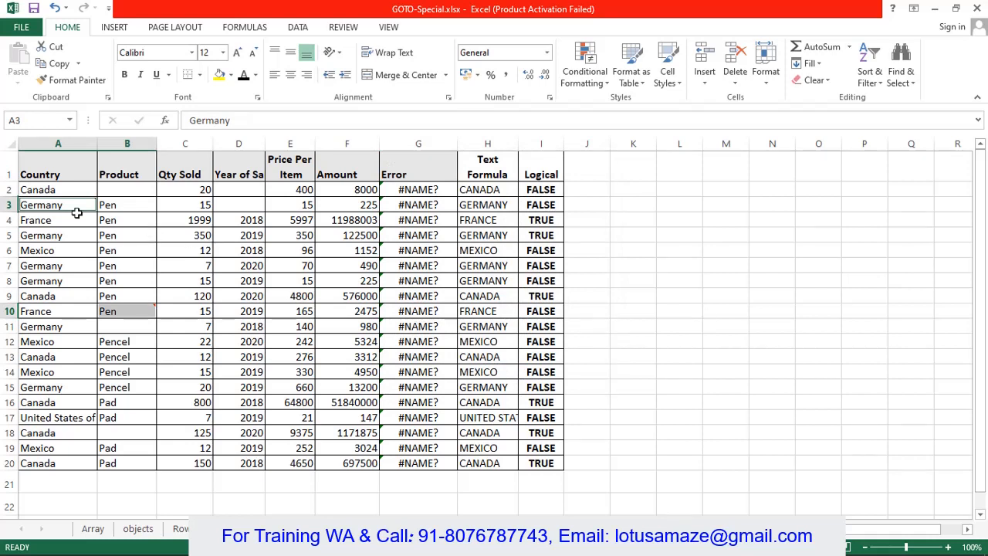
pyautogui.moveTo(112, 309)
pyautogui.click(255, 74)
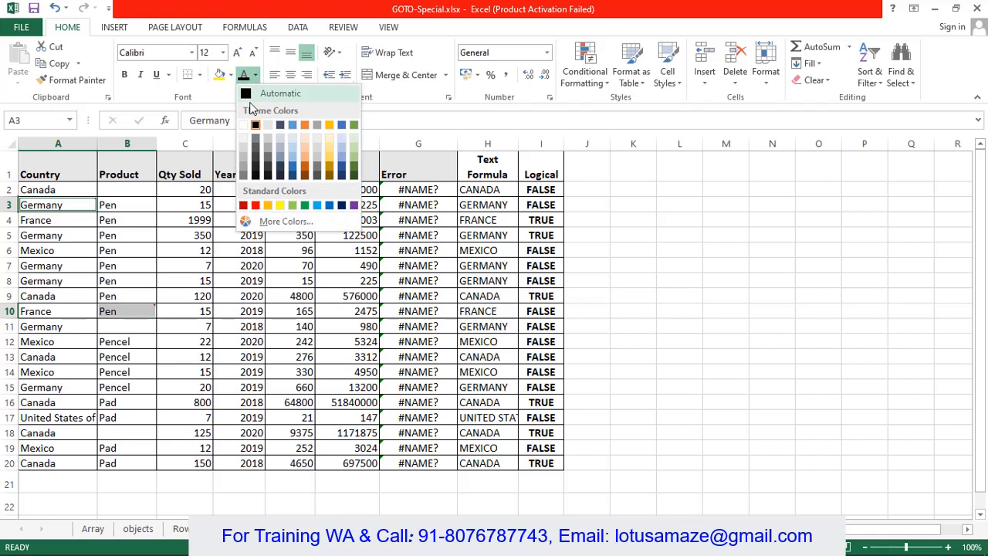
pyautogui.click(244, 205)
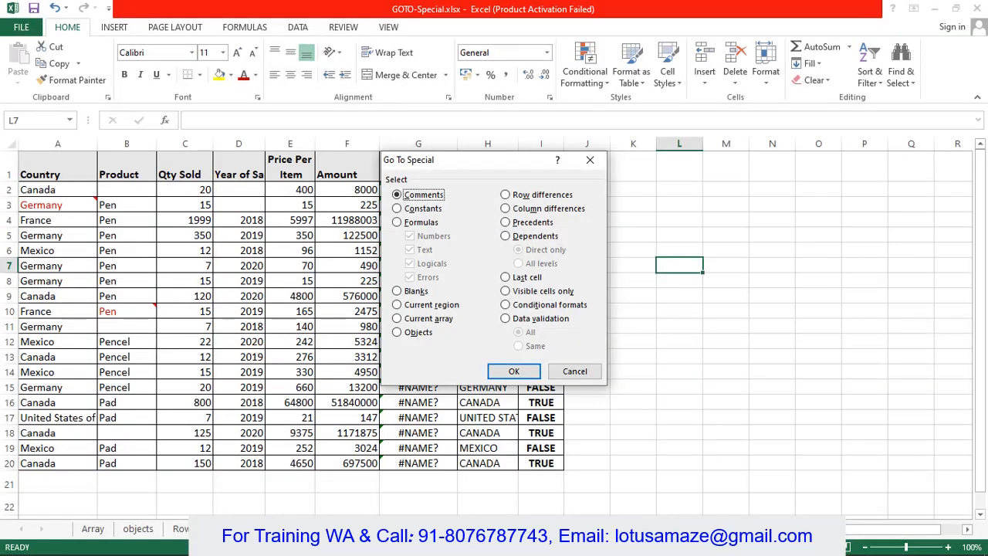
# Select all constants, including numbers, text, logicals and errors, and inspect the formulas in cells F2, G2, H2 and I2.
pyautogui.click(397, 208)
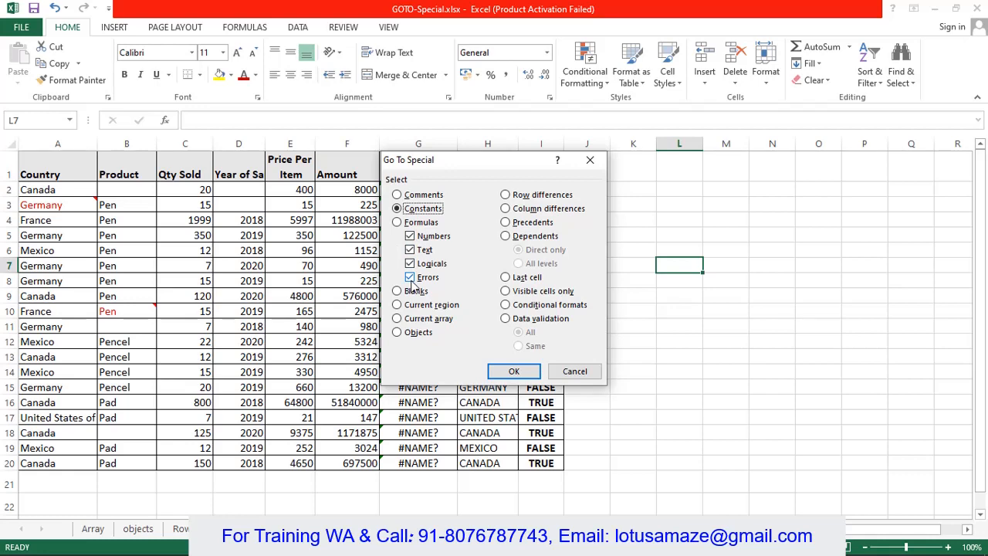
pyautogui.click(512, 373)
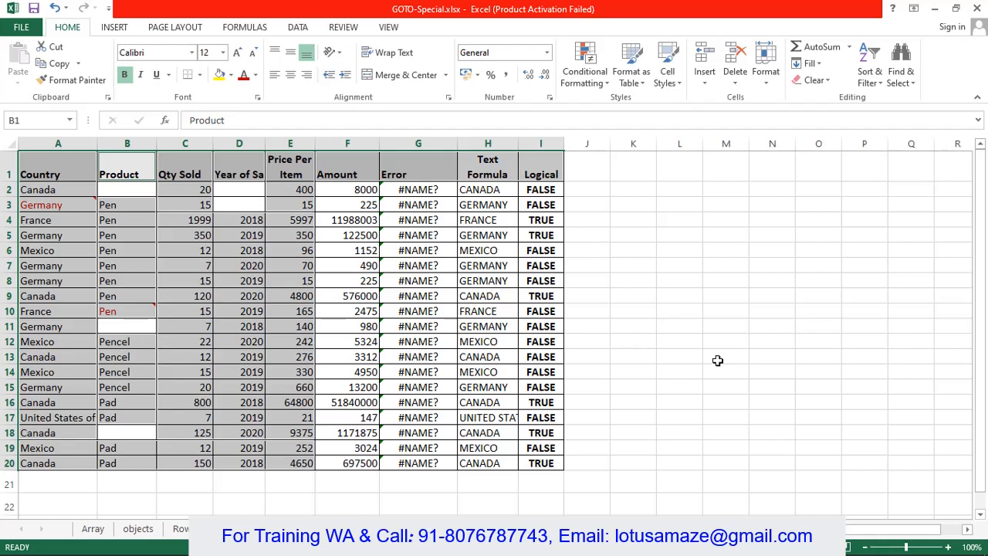
pyautogui.click(343, 191)
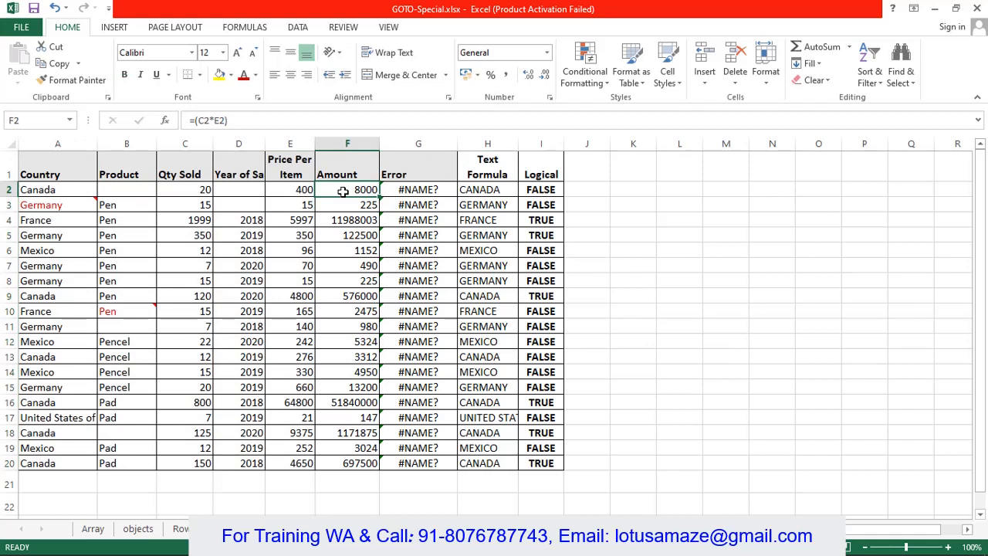
pyautogui.click(395, 191)
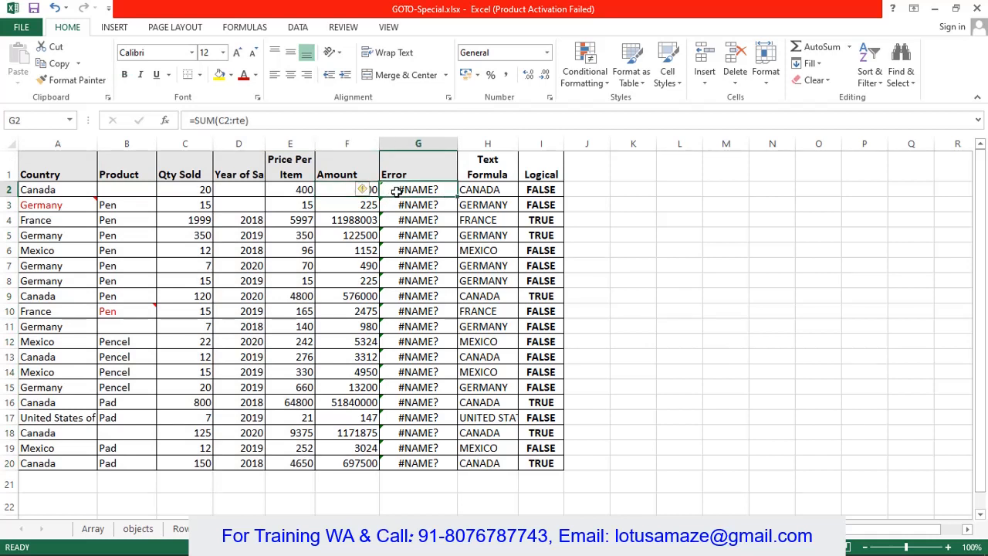
pyautogui.click(475, 193)
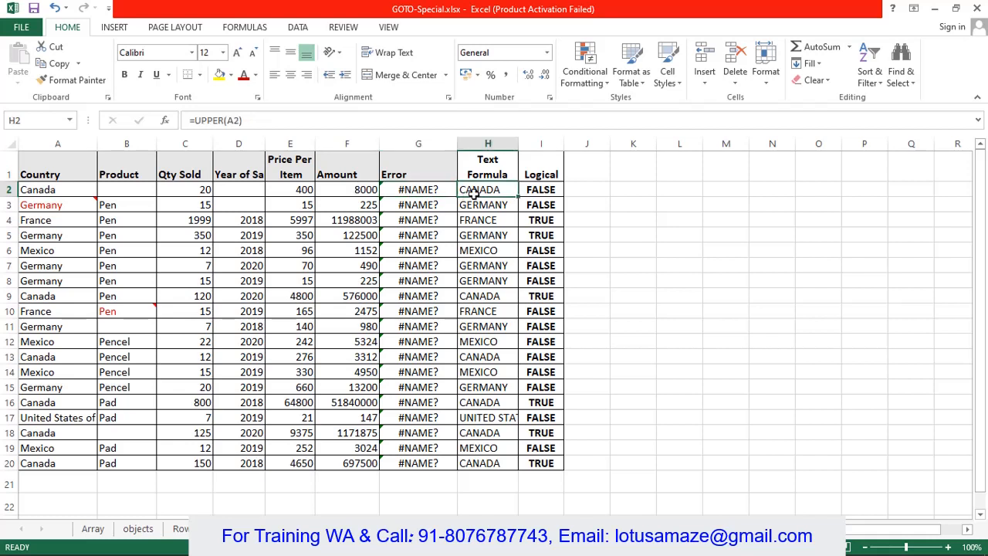
pyautogui.click(538, 191)
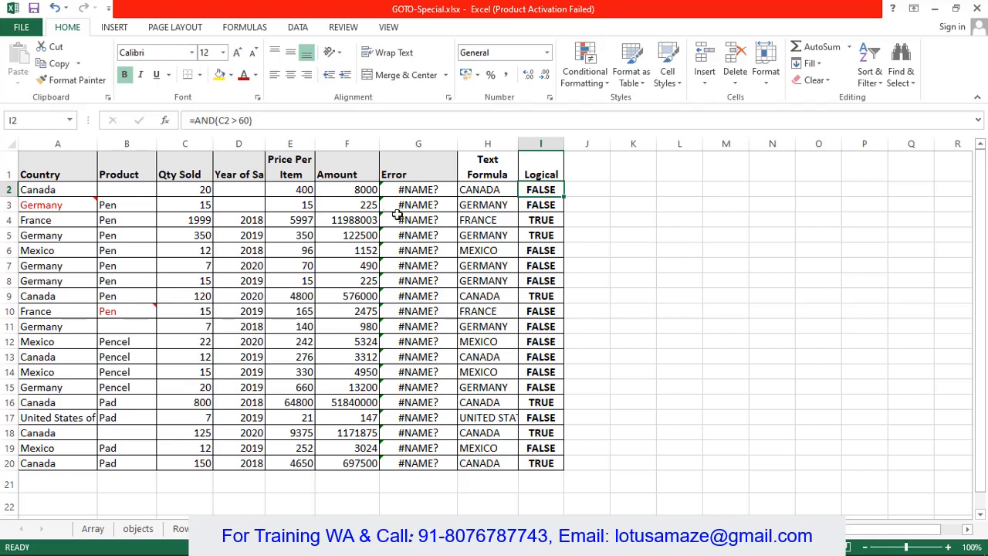
# Select only the number constants on the sheet with Go To Special, excluding text, logicals and errors.
pyautogui.rightClick(632, 256)
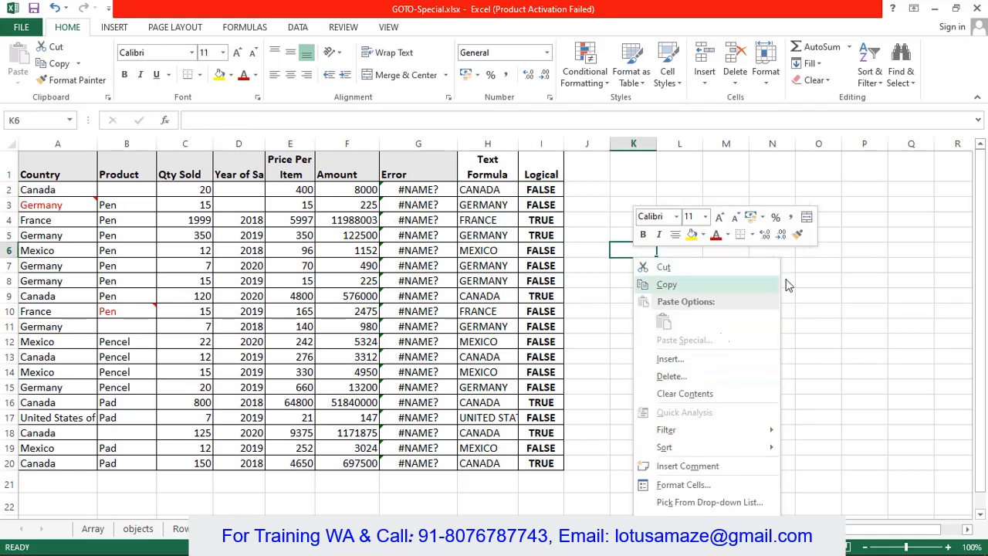
pyautogui.press('Escape')
pyautogui.press('F5')
pyautogui.hotkey('alt', 's')
pyautogui.click(415, 210)
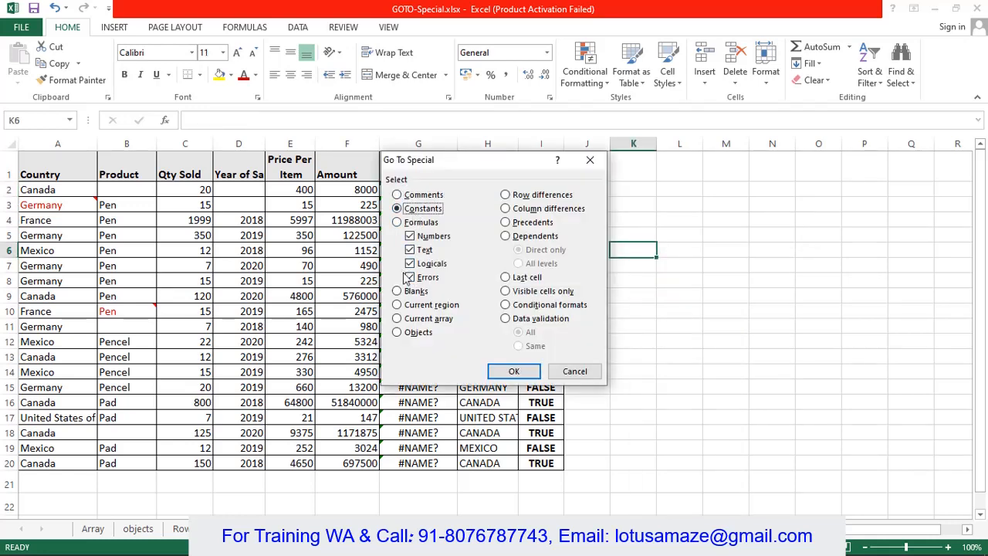
pyautogui.click(410, 249)
pyautogui.click(410, 264)
pyautogui.click(410, 277)
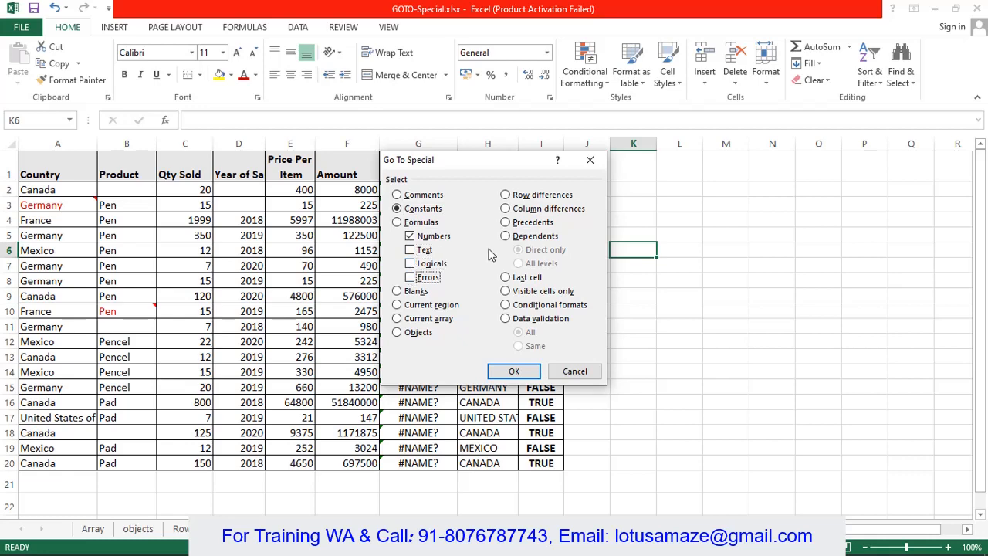
pyautogui.click(514, 371)
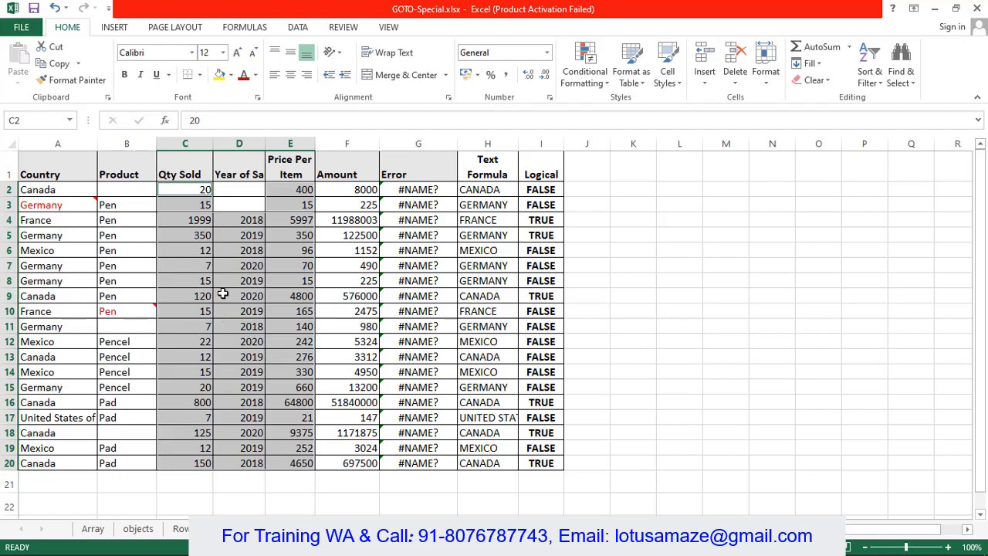
# Select only the text constants on the sheet with Go To Special, excluding numbers, logicals and errors.
pyautogui.click(779, 220)
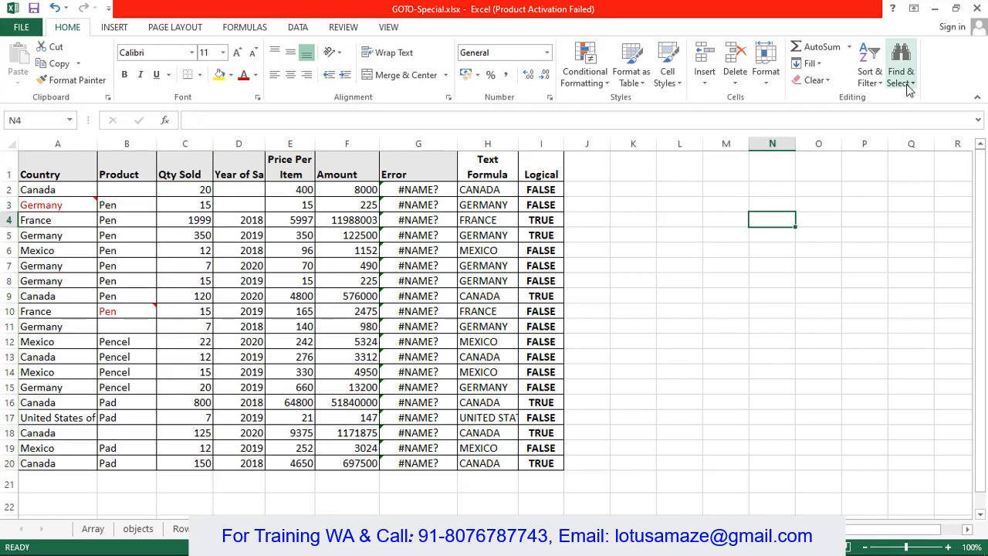
pyautogui.click(903, 77)
pyautogui.click(896, 151)
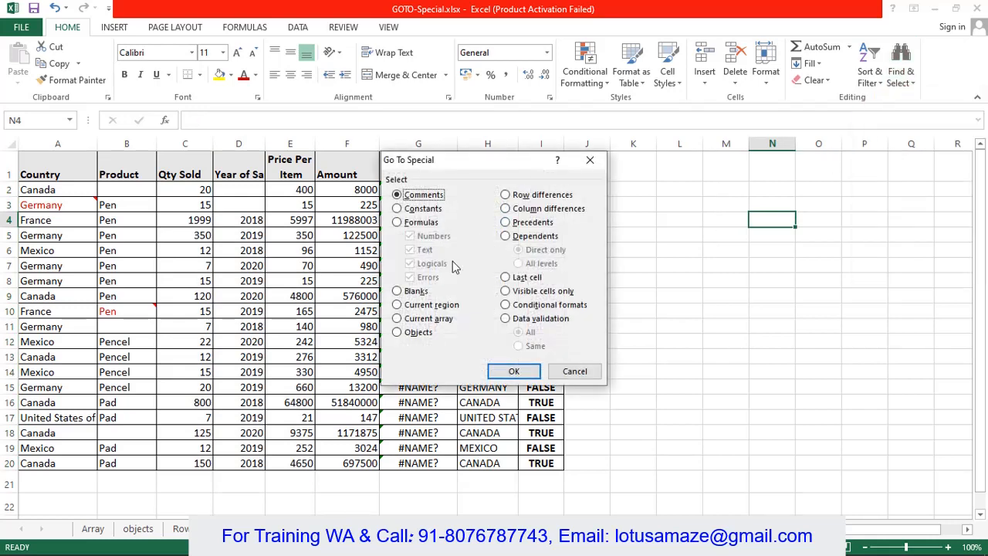
pyautogui.click(398, 209)
pyautogui.click(410, 236)
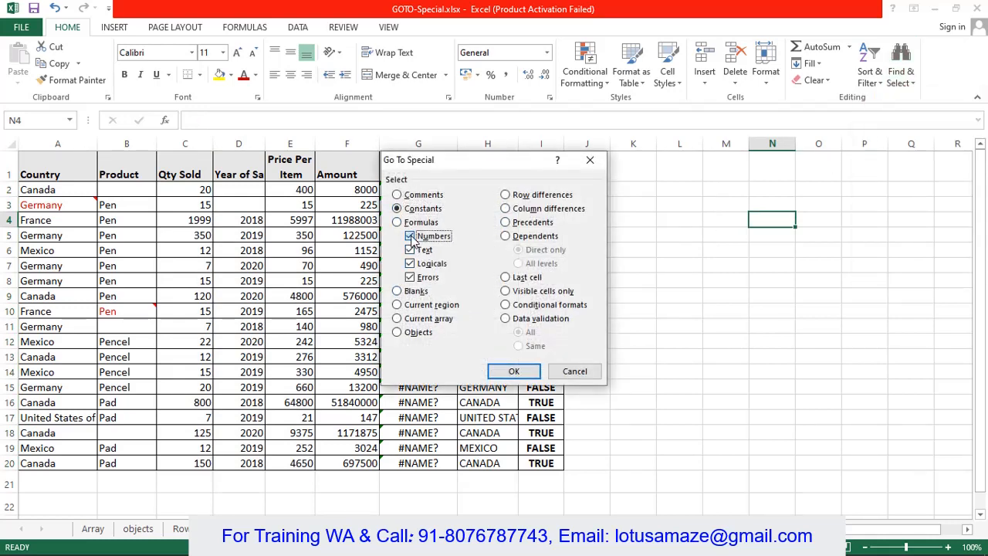
pyautogui.click(414, 264)
pyautogui.click(411, 277)
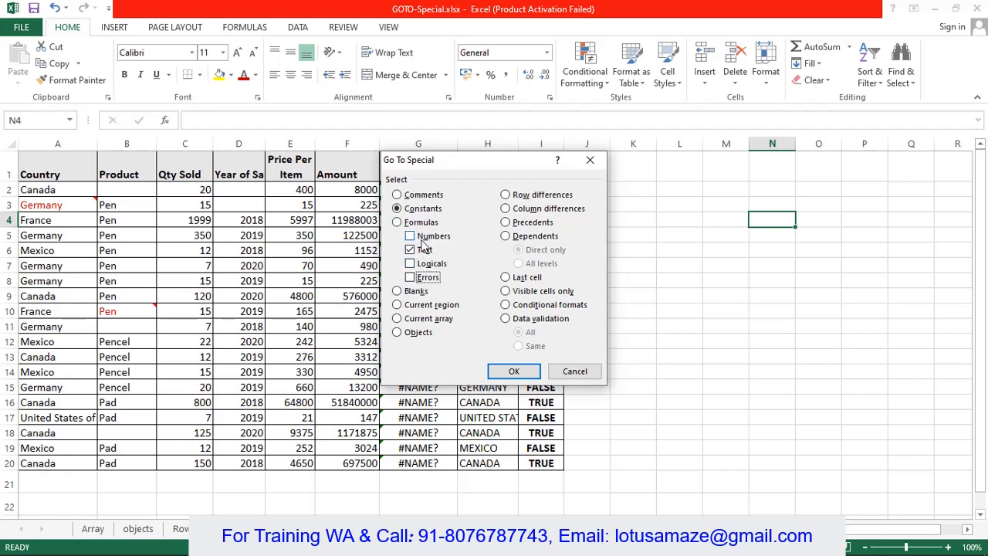
pyautogui.click(512, 371)
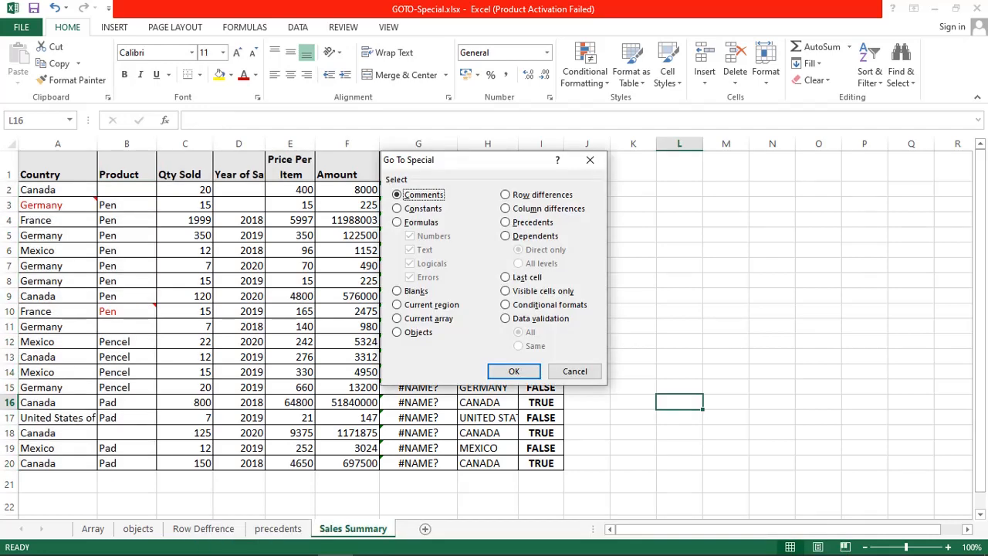
# Select all formulas, including numbers, text, logicals and errors, with Go To Special and inspect the formulas in F2, G2, H2 and I2.
pyautogui.click(397, 223)
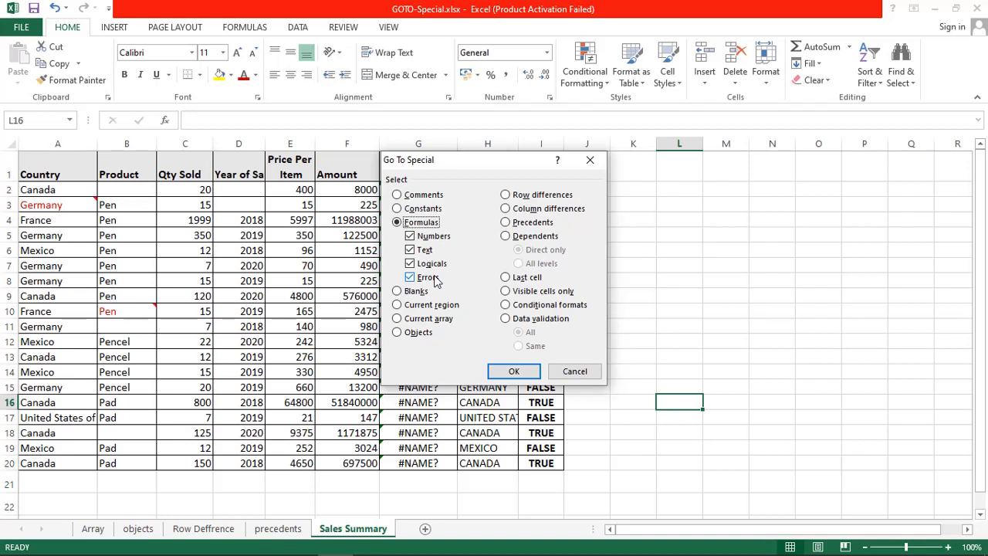
pyautogui.click(513, 372)
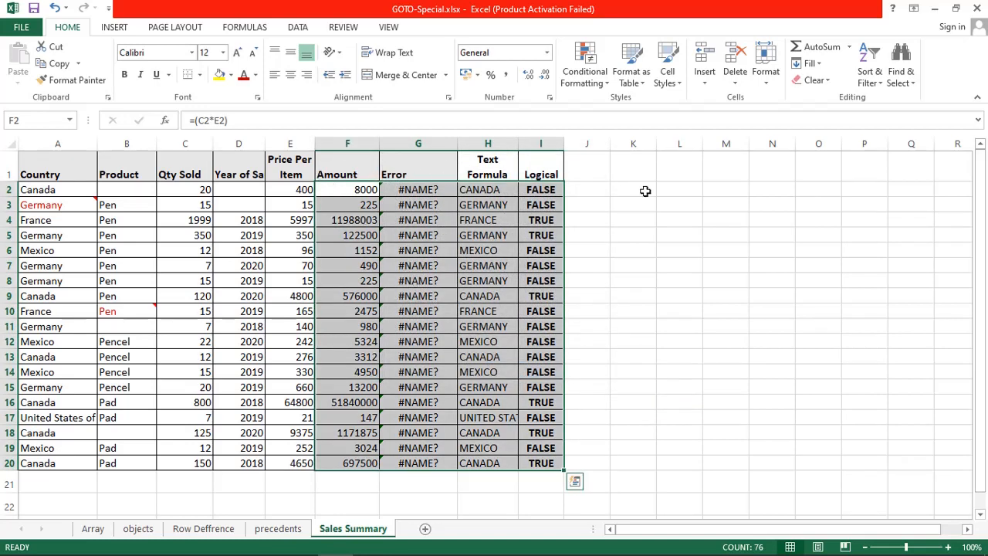
pyautogui.click(715, 193)
pyautogui.click(355, 189)
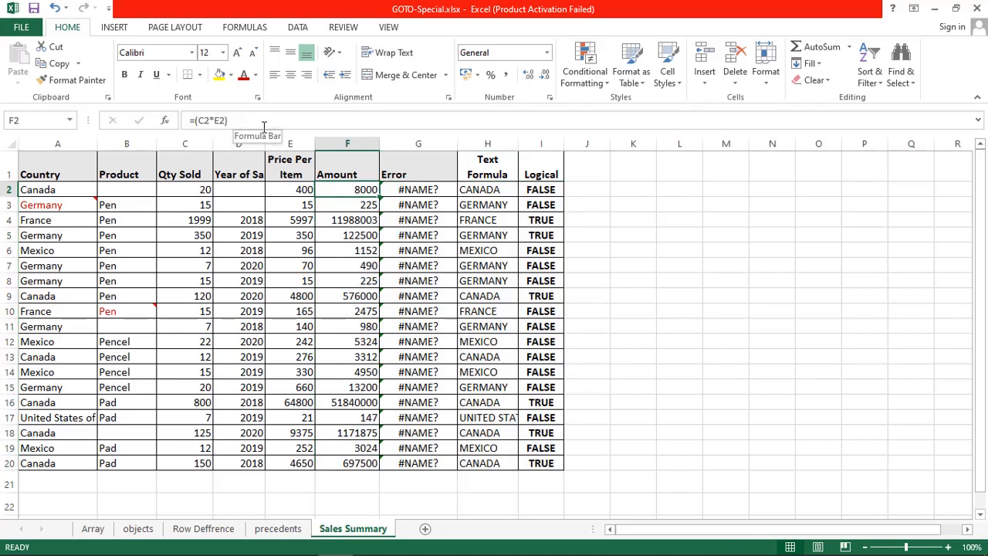
pyautogui.click(415, 193)
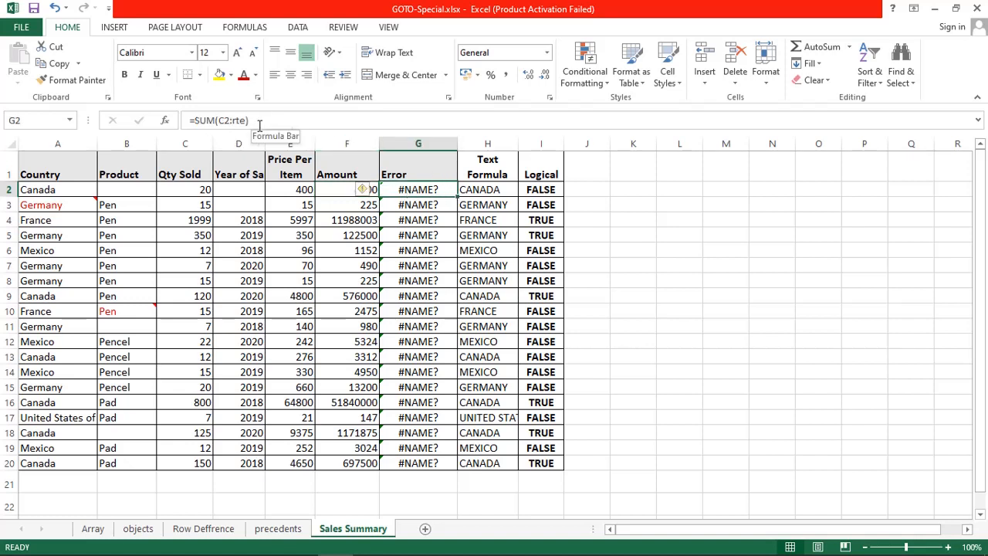
pyautogui.click(479, 189)
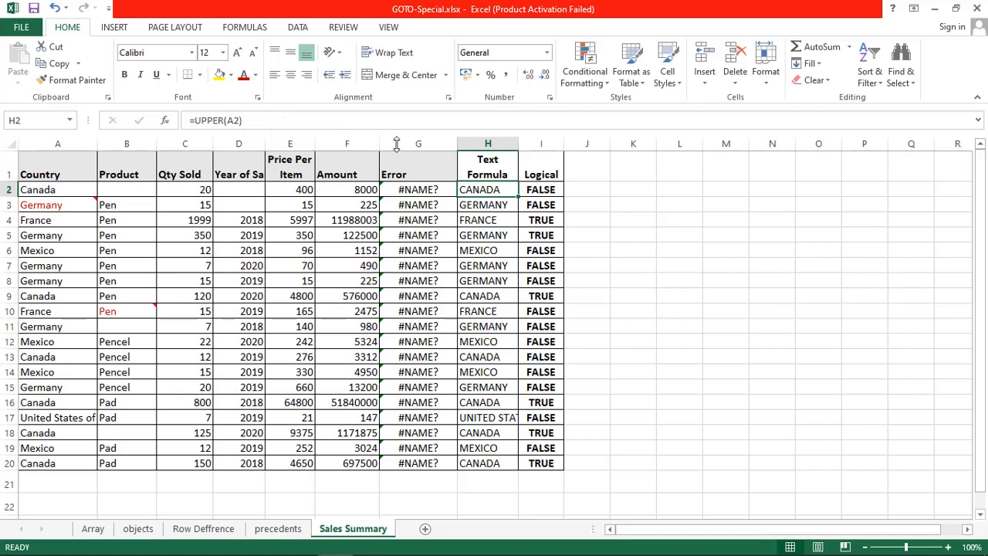
pyautogui.click(535, 193)
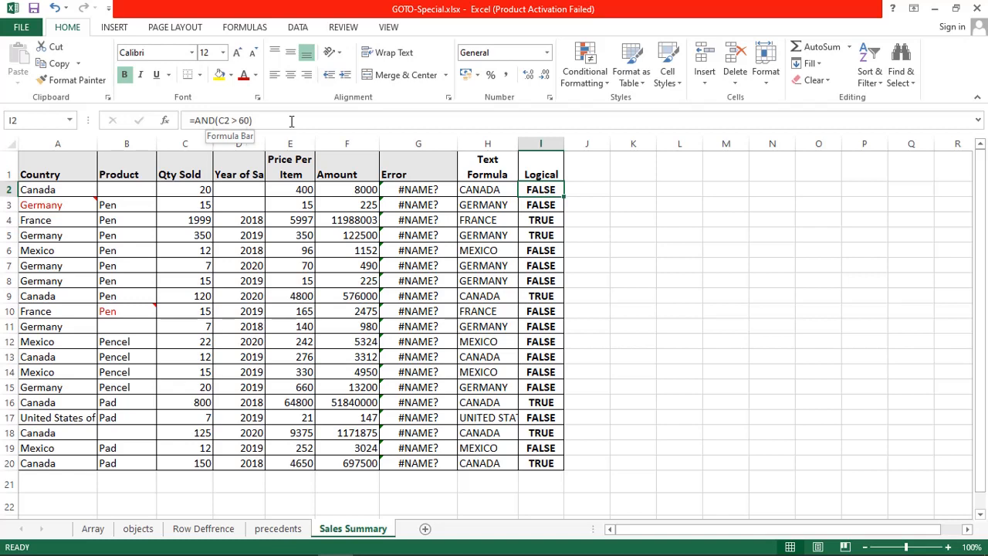
# Select only the formulas that return numbers with Go To Special, excluding text, logicals and errors.
pyautogui.hotkey('ctrl', 'g')
pyautogui.hotkey('alt', 's')
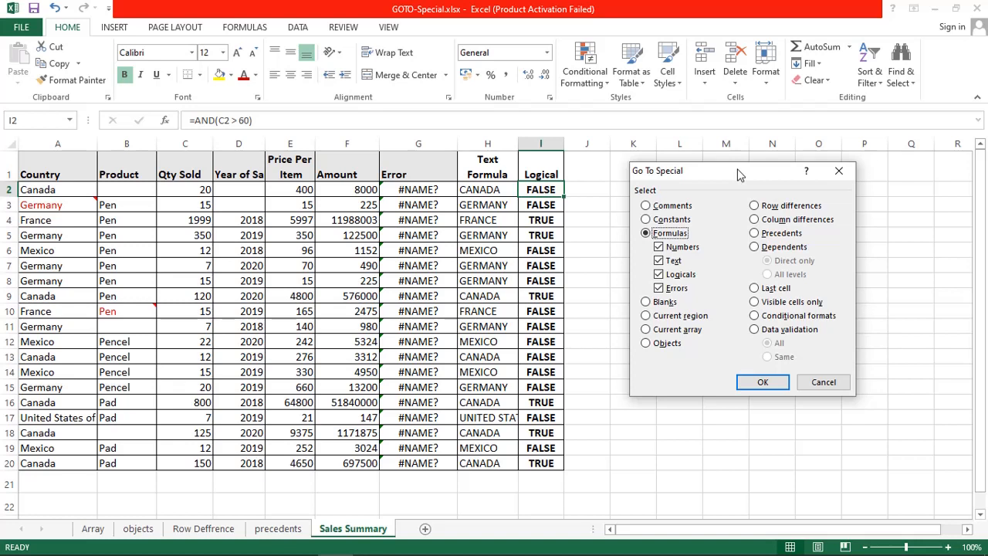
pyautogui.click(660, 261)
pyautogui.click(661, 275)
pyautogui.click(660, 288)
pyautogui.click(762, 384)
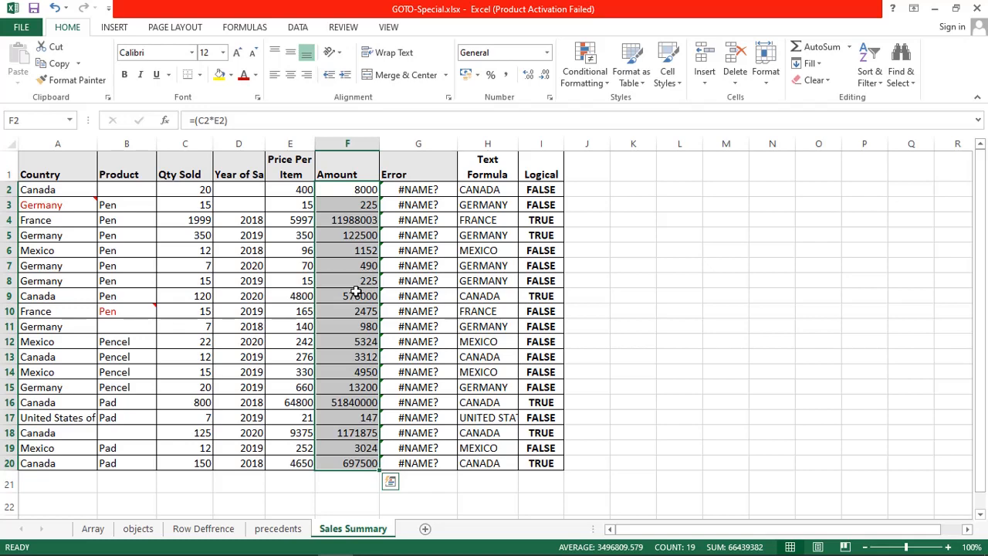
# Select only the formulas that return text with Go To Special, excluding numbers, logicals and errors.
pyautogui.click(659, 247)
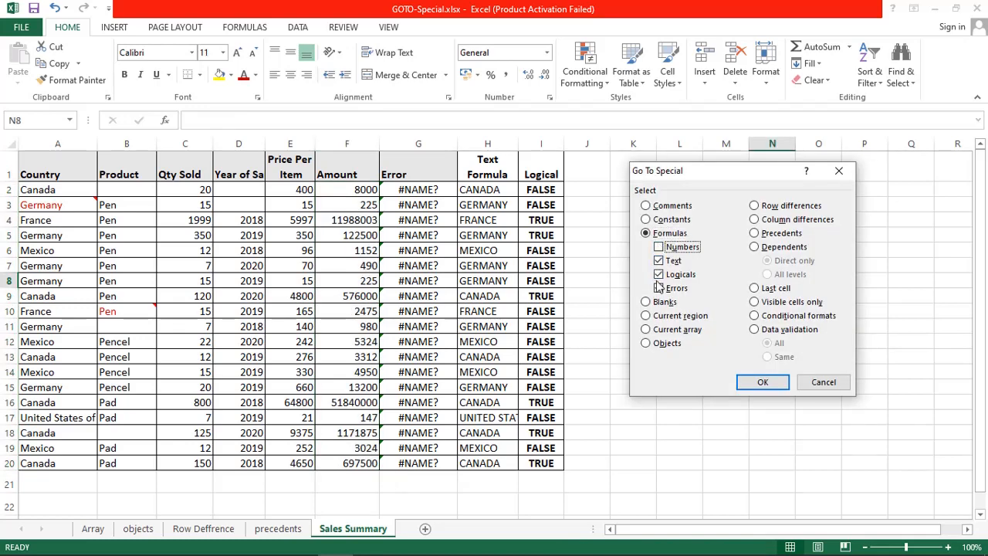
pyautogui.click(658, 274)
pyautogui.click(660, 288)
pyautogui.click(660, 288)
pyautogui.click(762, 382)
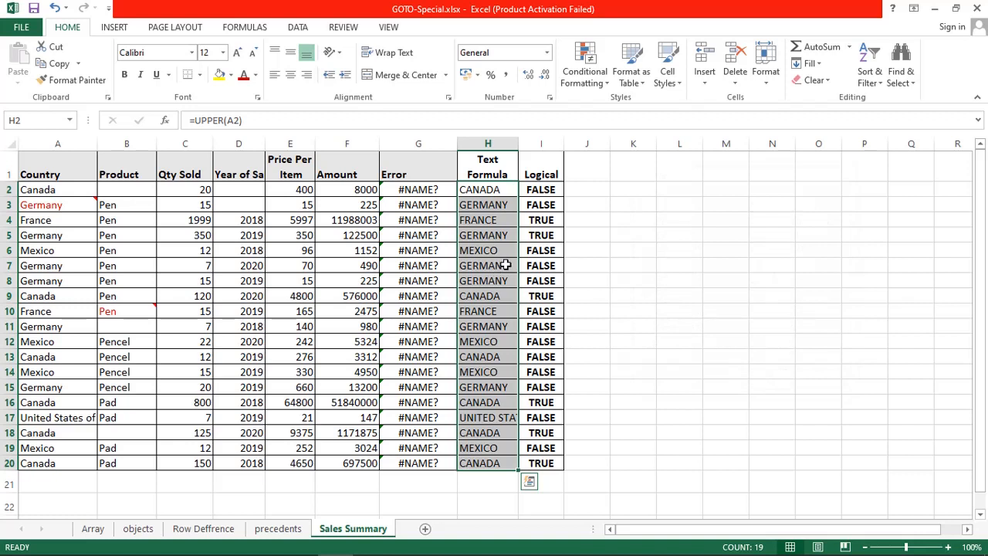
# Select only the formulas that return logicals with Go To Special, and inspect the formulas in cells I3 and I4.
pyautogui.click(725, 325)
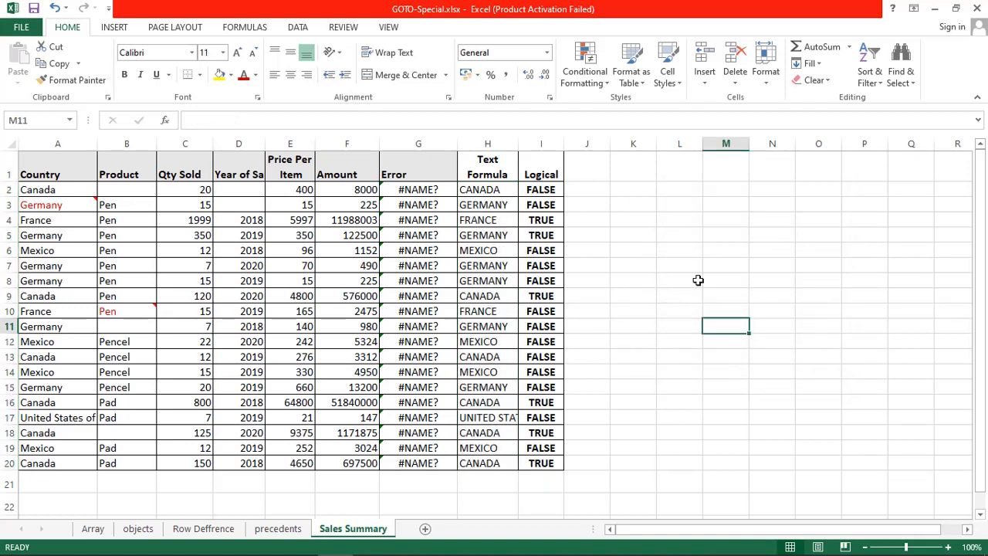
pyautogui.hotkey('ctrl', 'g')
pyautogui.hotkey('alt', 's')
pyautogui.click(645, 232)
pyautogui.click(658, 247)
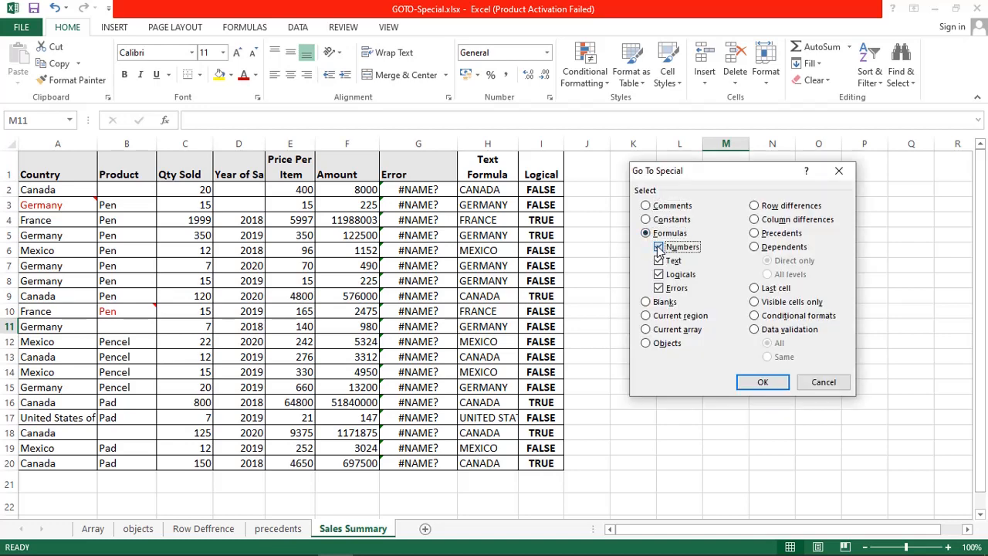
pyautogui.click(658, 261)
pyautogui.click(658, 288)
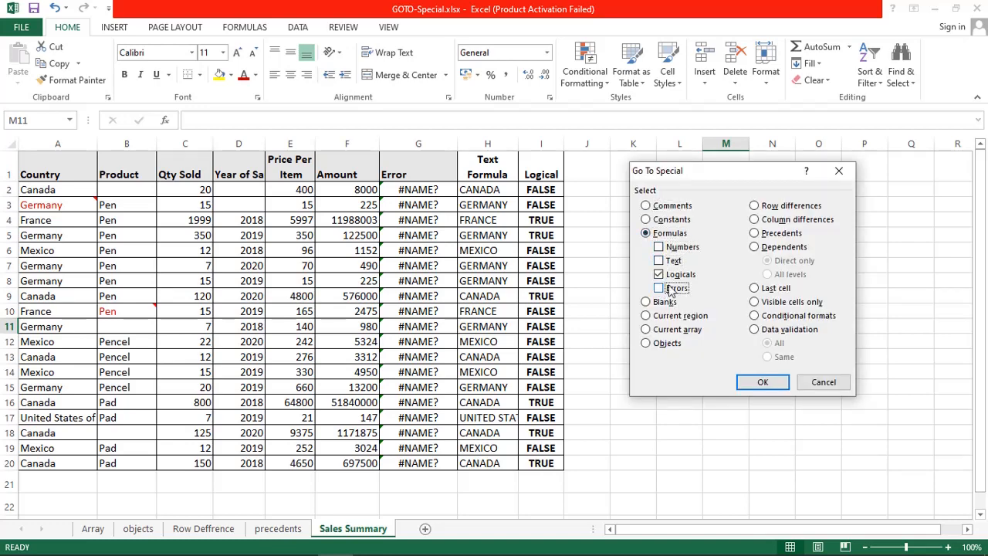
pyautogui.click(762, 382)
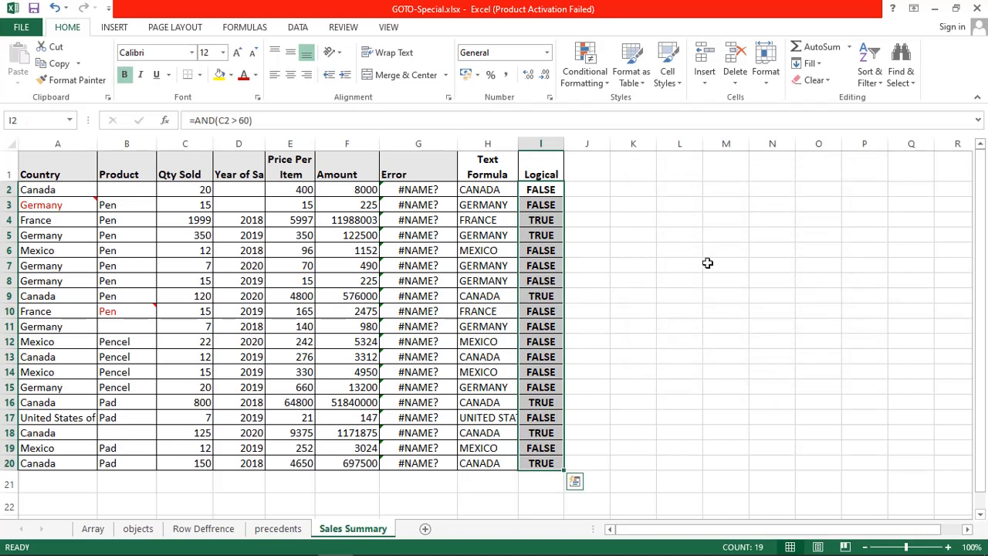
pyautogui.click(709, 235)
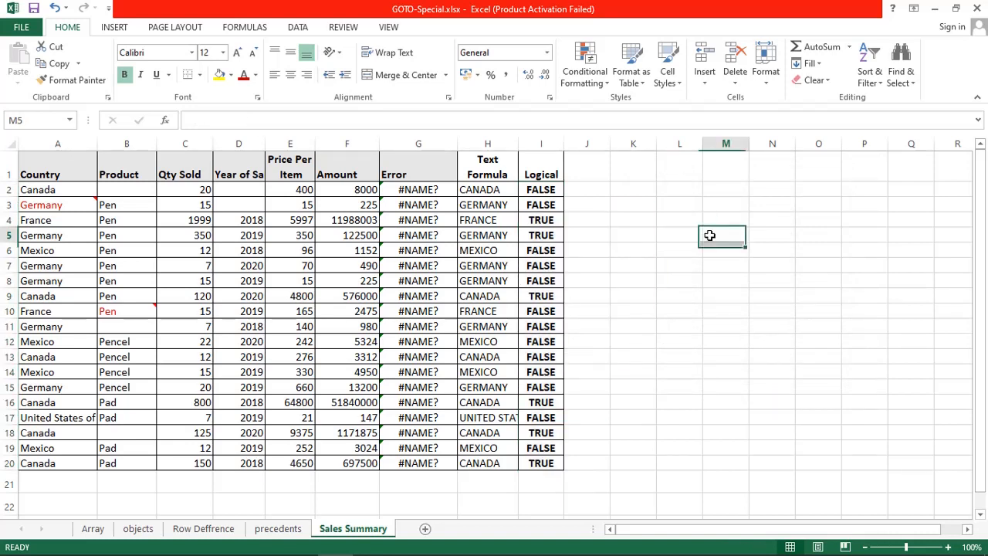
pyautogui.click(548, 202)
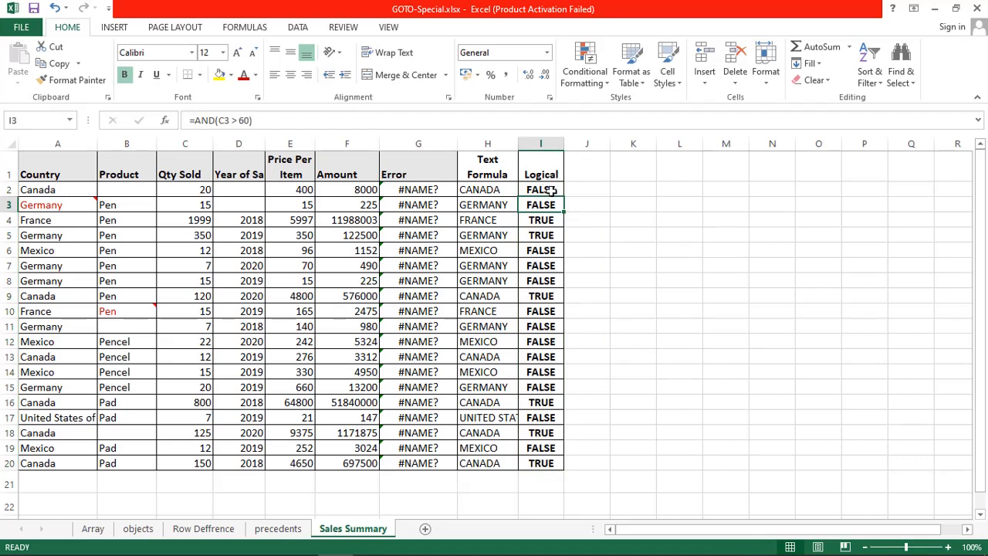
pyautogui.click(550, 220)
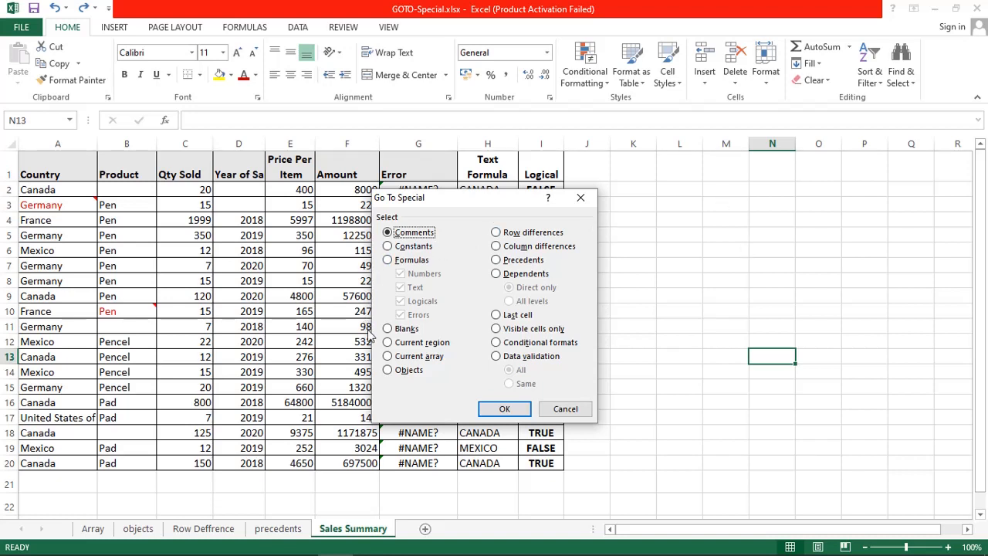
# Select all blank cells with Go To Special and fill them all at once with "Not Avilable".
pyautogui.click(388, 329)
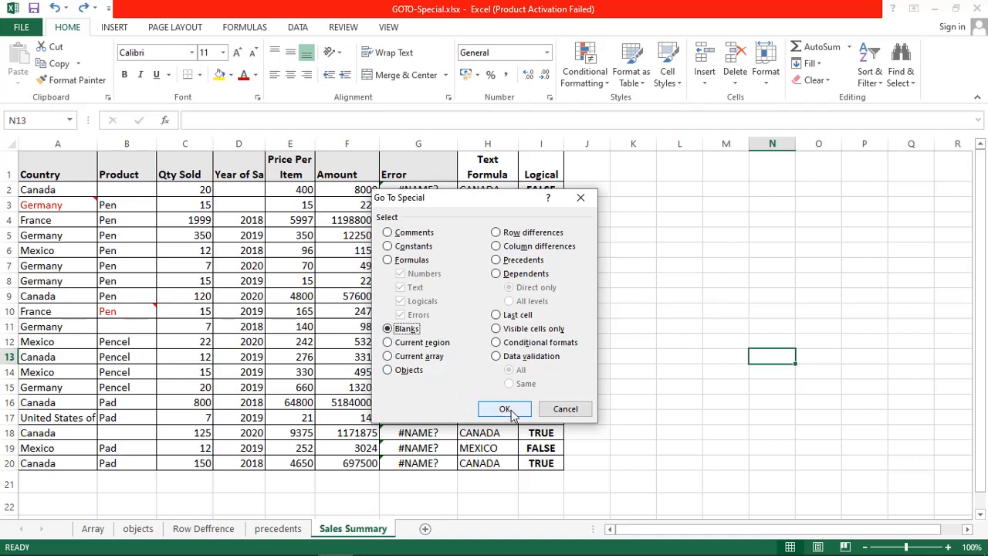
pyautogui.click(505, 409)
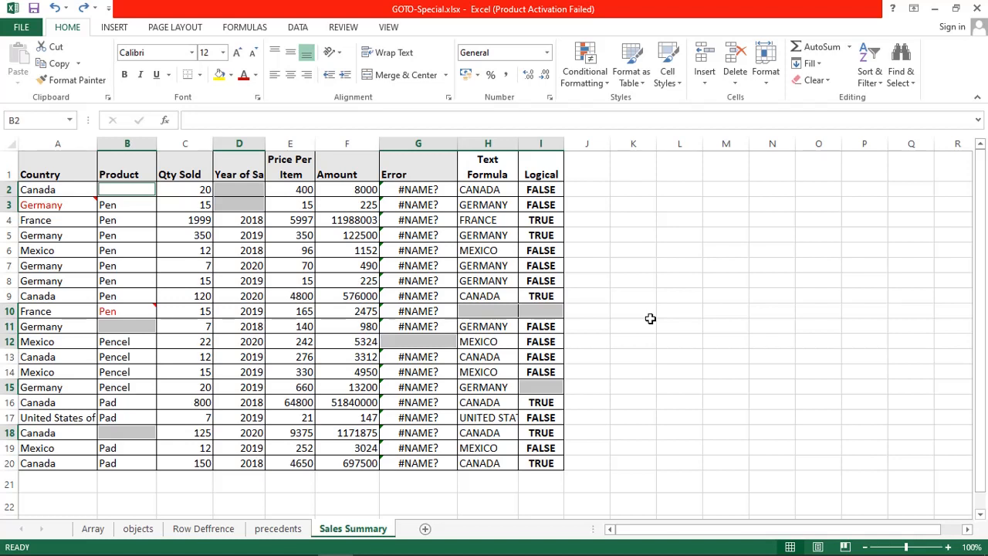
pyautogui.write('Not')
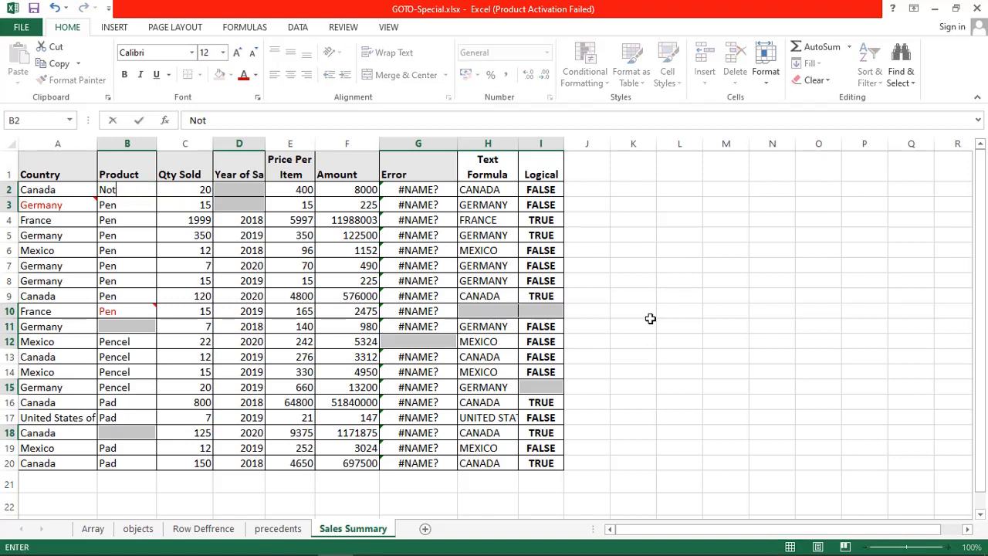
pyautogui.write(' Avilable')
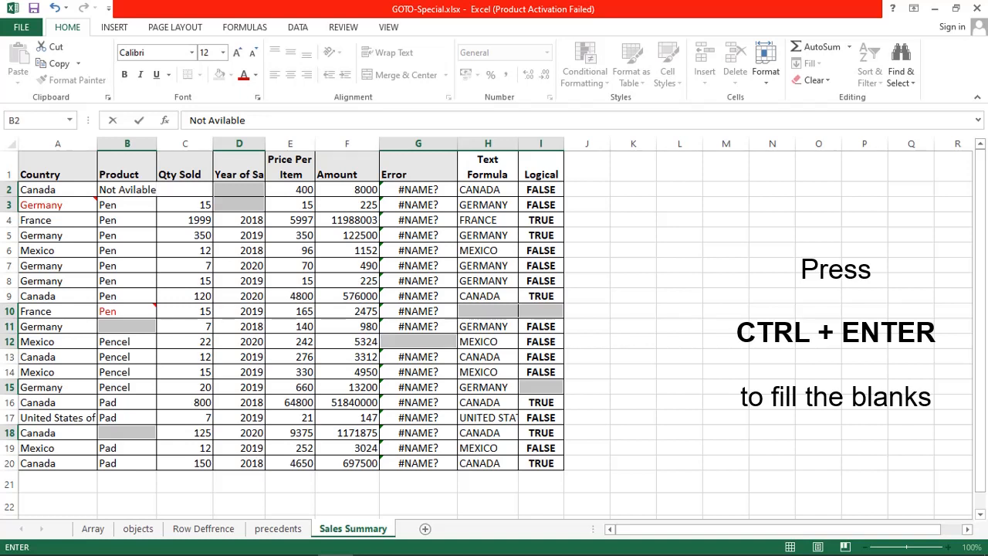
pyautogui.hotkey('ctrl', 'Return')
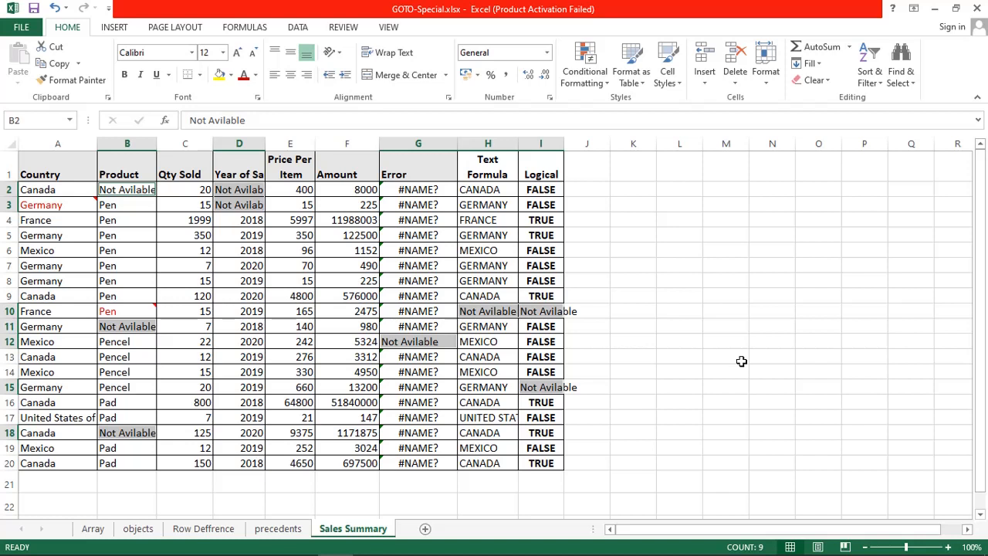
# Set the font color of the filled "Not Avilable" cells to dark red.
pyautogui.hotkey('alt', 'h')
pyautogui.press('f')
pyautogui.press('c')
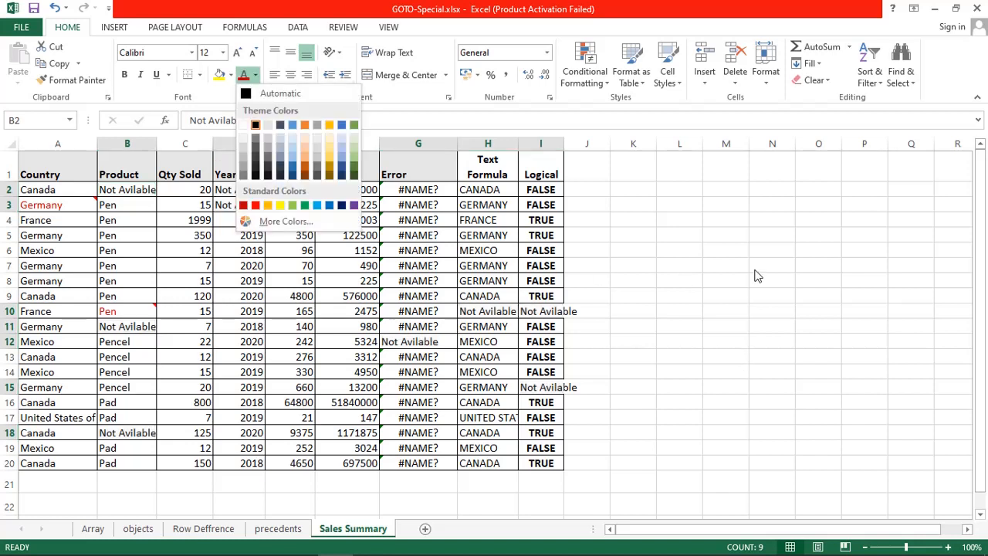
pyautogui.click(243, 205)
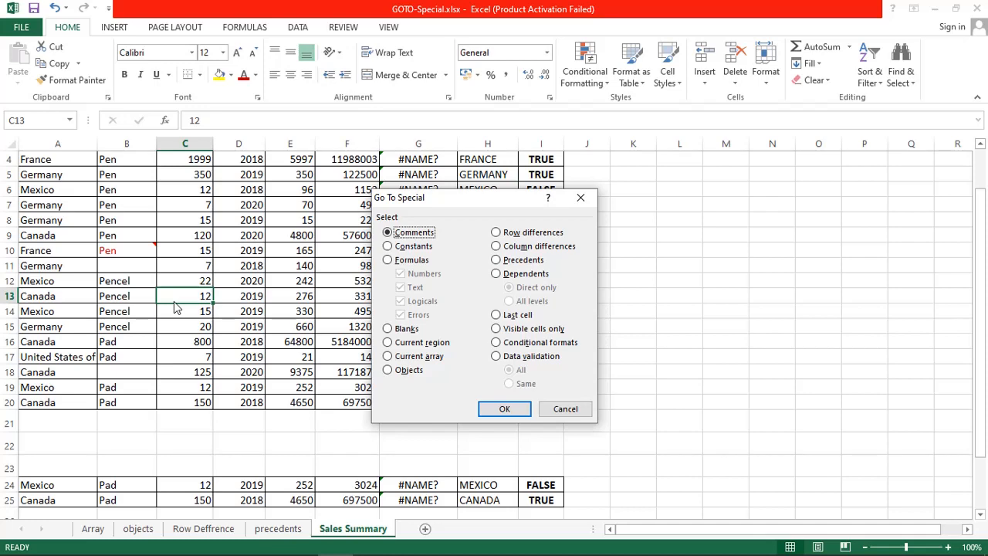
# Select the current region around cell C13 with Go To Special, and likewise the separate region around cell C24.
pyautogui.click(387, 342)
pyautogui.click(502, 409)
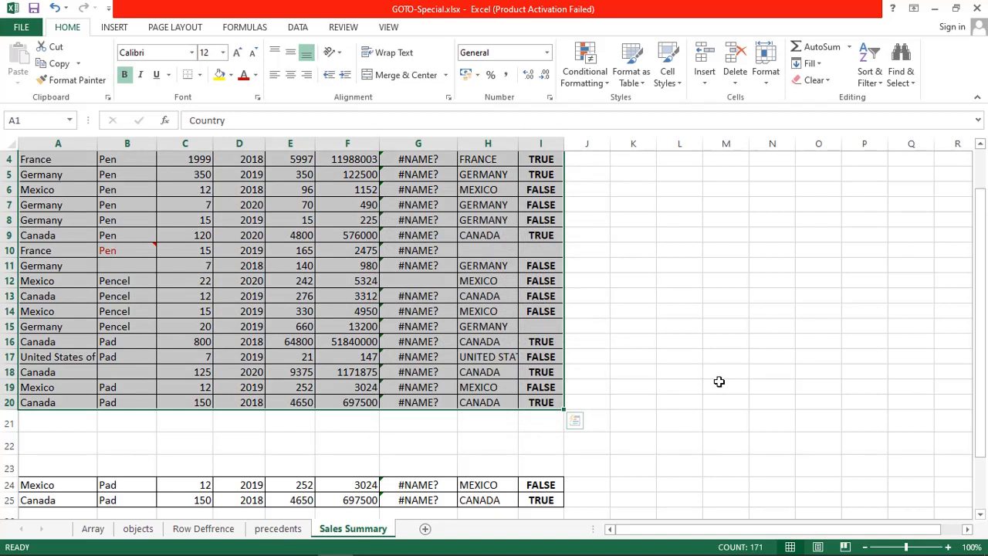
pyautogui.click(174, 485)
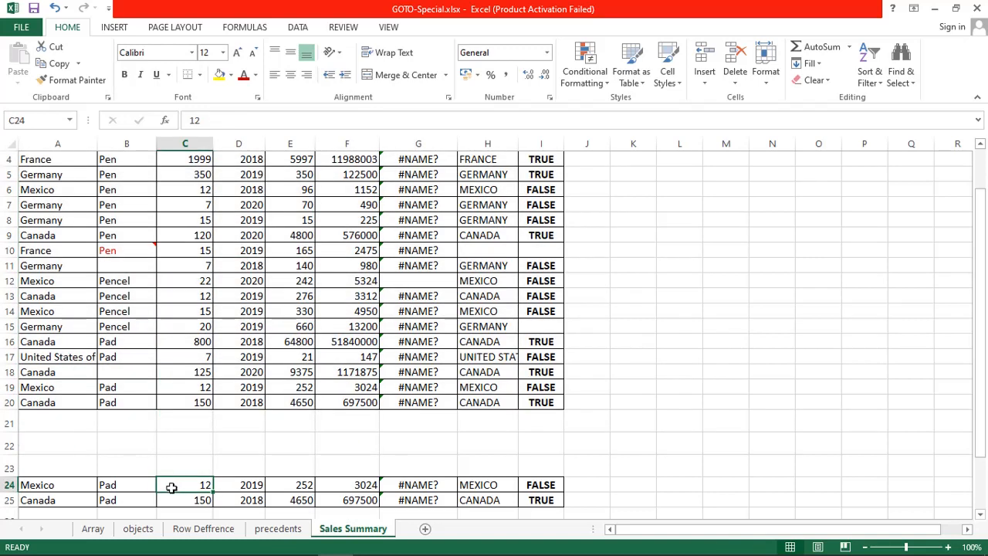
pyautogui.click(901, 58)
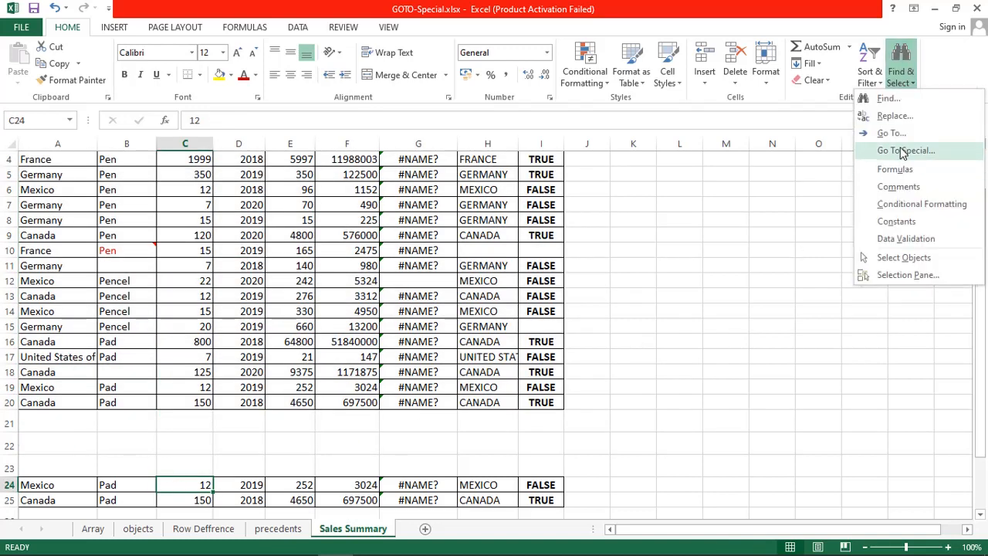
pyautogui.click(898, 150)
pyautogui.click(444, 346)
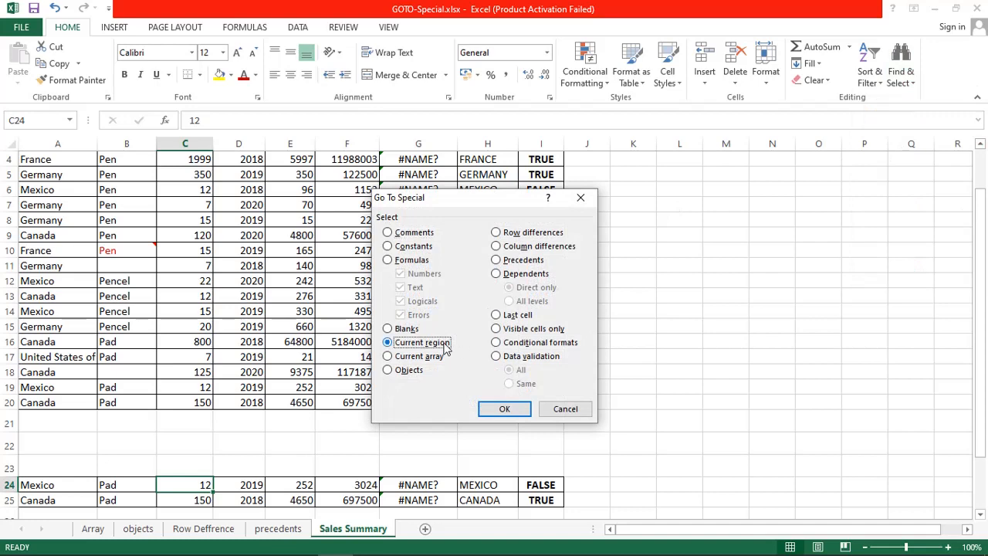
pyautogui.click(514, 412)
pyautogui.scroll(-2, 701, 386)
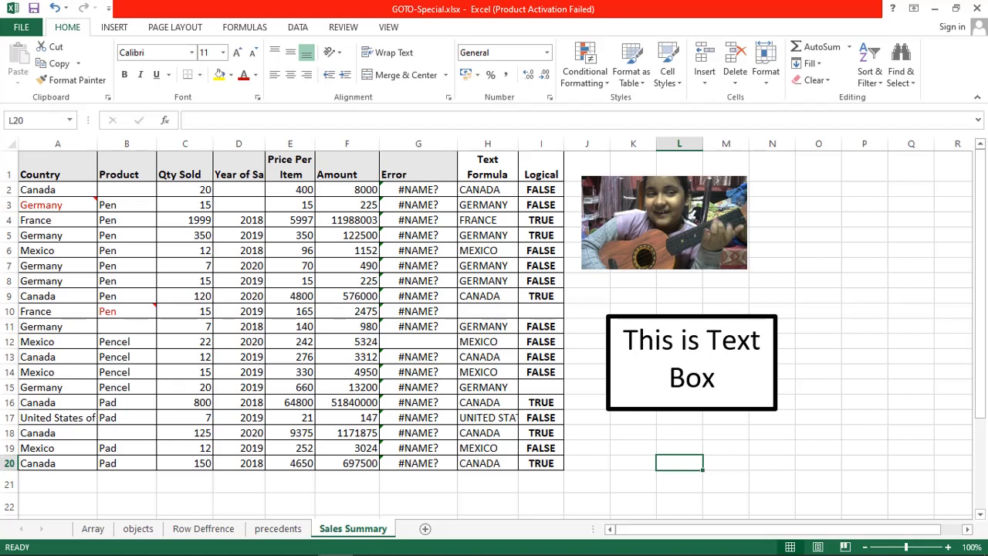
# Select all objects on the sheet, the picture and the text box, with Go To Special.
pyautogui.click(901, 77)
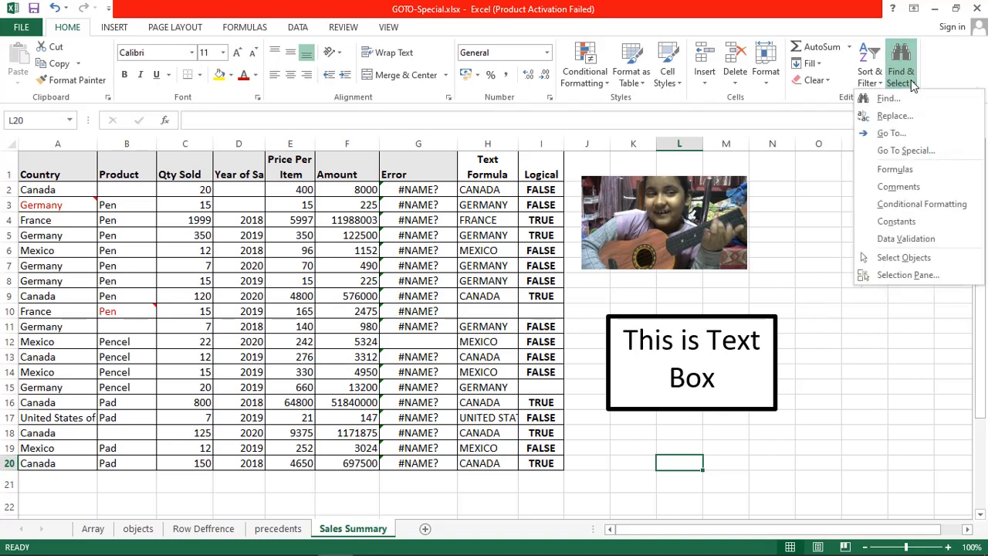
pyautogui.click(911, 150)
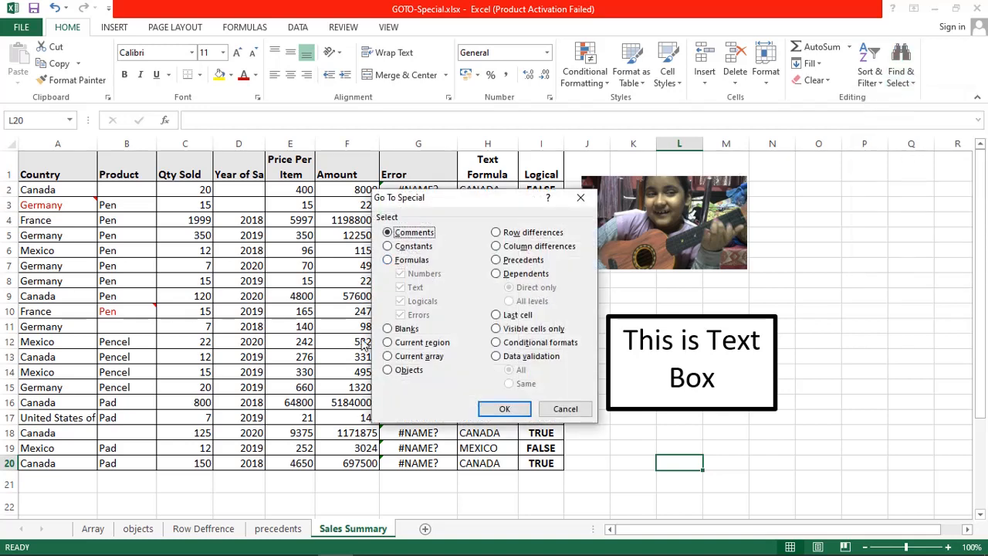
pyautogui.click(387, 370)
pyautogui.click(504, 408)
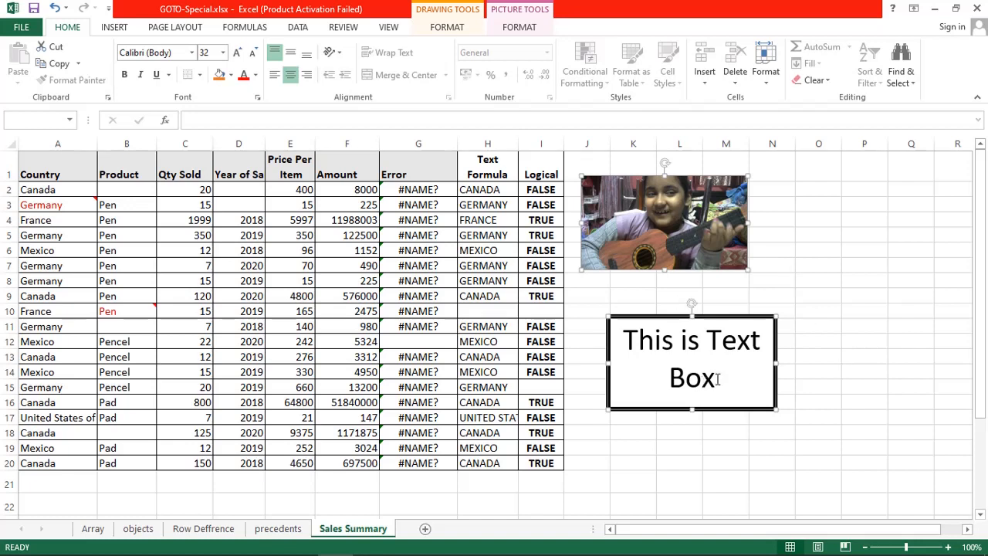
# Give the selected picture and text box a solid dark red outline, and deselect them.
pyautogui.rightClick(737, 409)
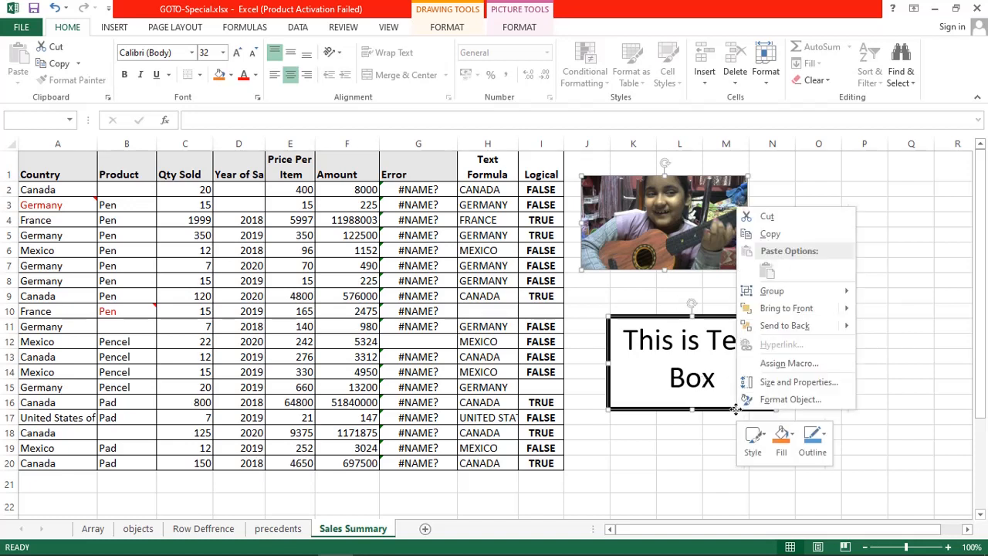
pyautogui.click(791, 406)
pyautogui.click(805, 203)
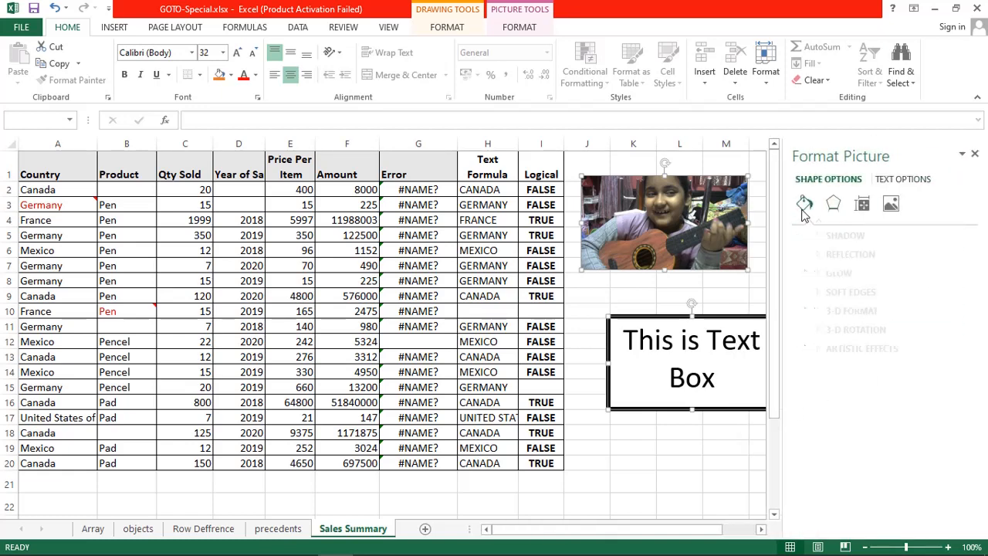
pyautogui.click(813, 291)
pyautogui.click(956, 334)
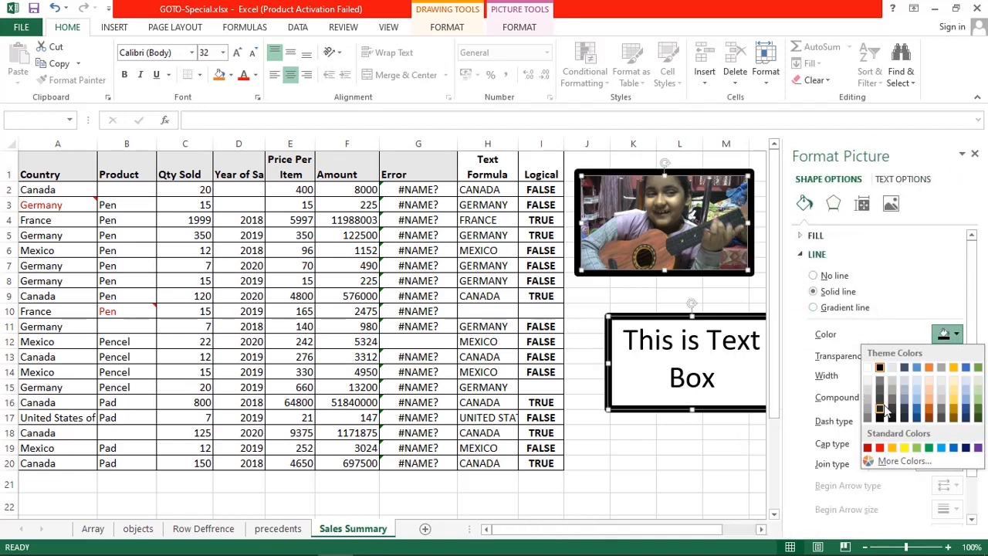
pyautogui.click(872, 449)
pyautogui.click(691, 462)
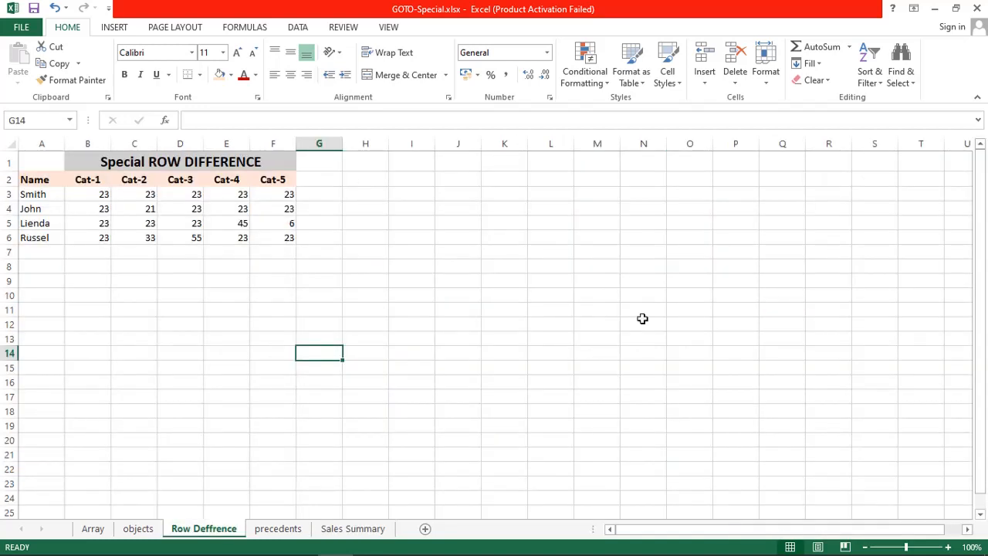
# Select the row differences within B3:F6 of the Row Deffrence sheet with Go To Special.
pyautogui.click(92, 193)
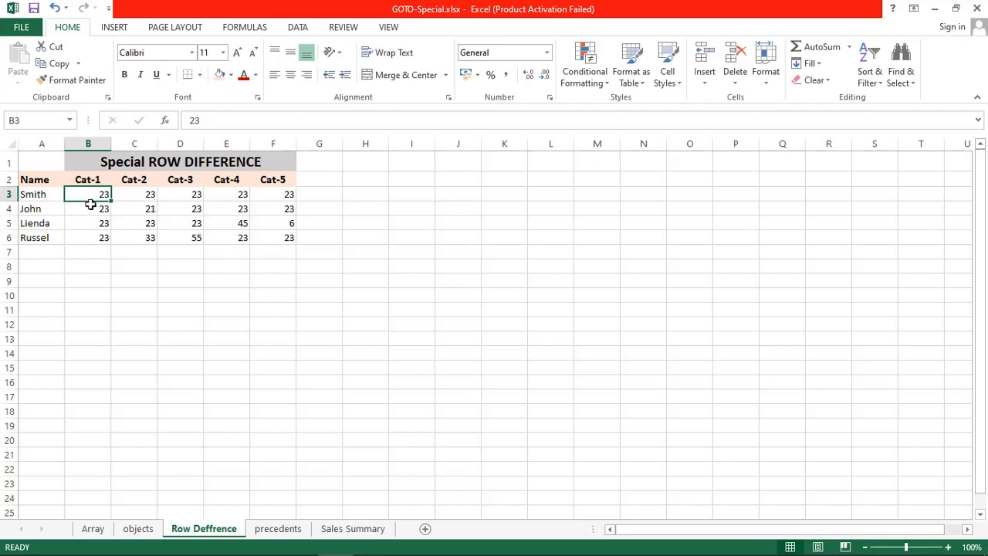
pyautogui.moveTo(89, 195); pyautogui.dragTo(265, 242)
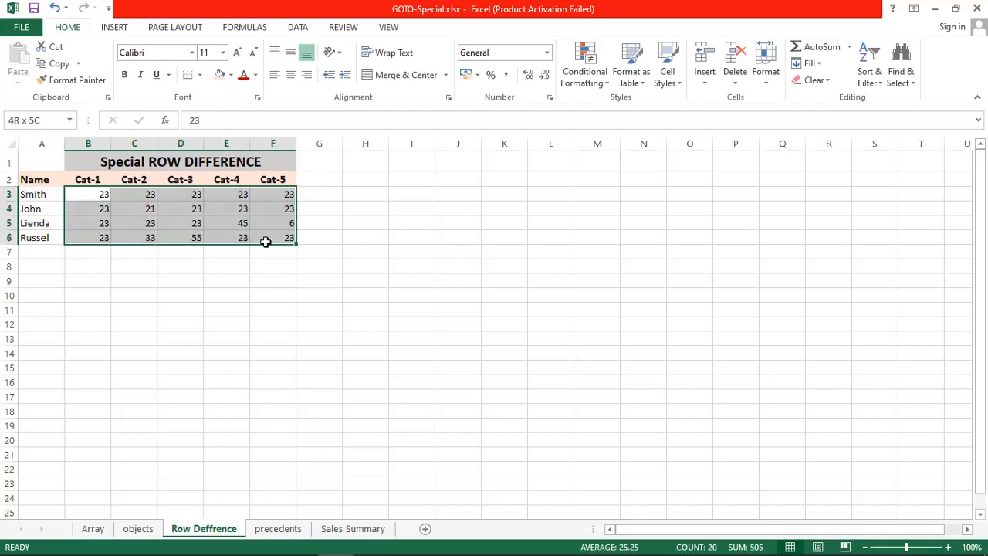
pyautogui.click(899, 78)
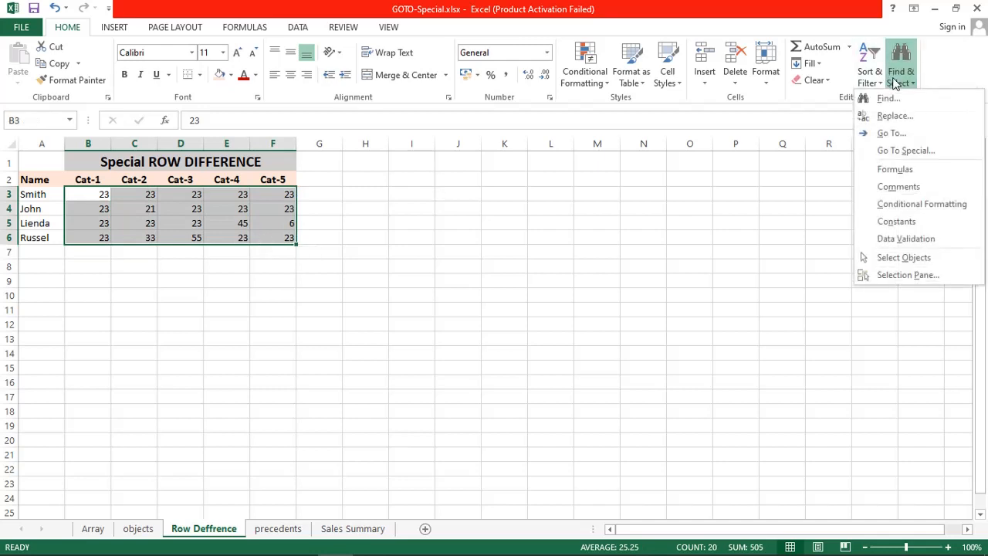
pyautogui.click(894, 151)
pyautogui.click(496, 233)
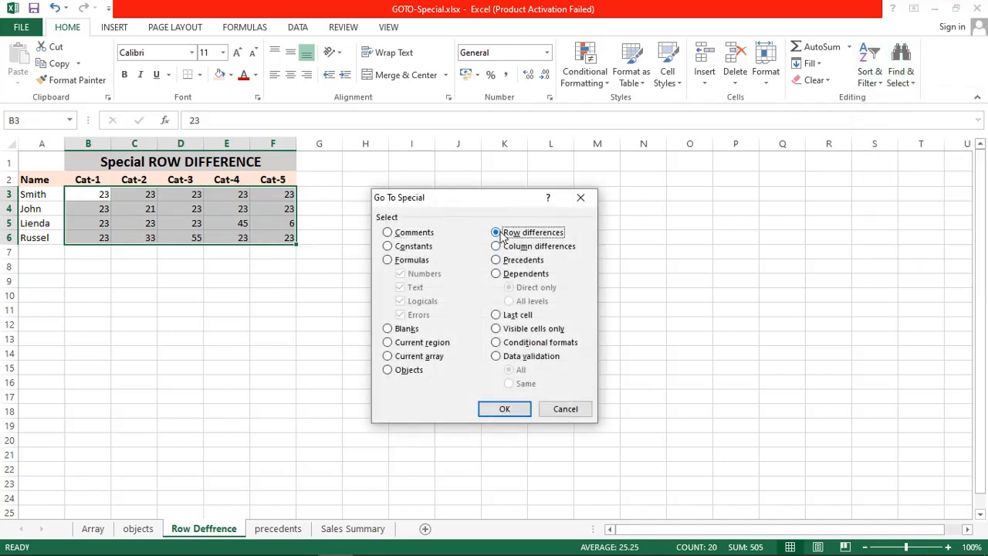
pyautogui.click(505, 410)
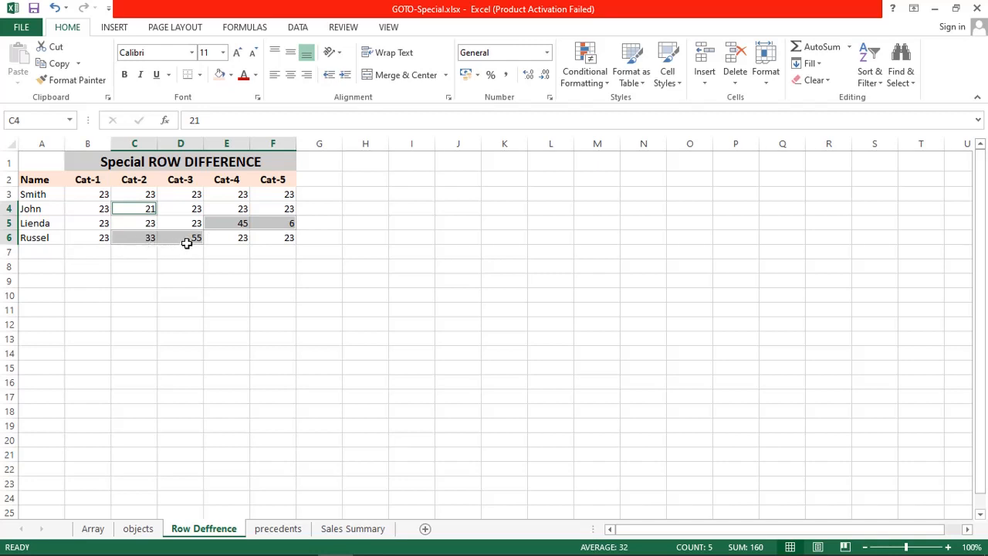
# On the precedents sheet, examine the formulas in the Total cells F3 to F5 and the Grand Total cell H3.
pyautogui.hotkey('ctrl', 'pagedown')
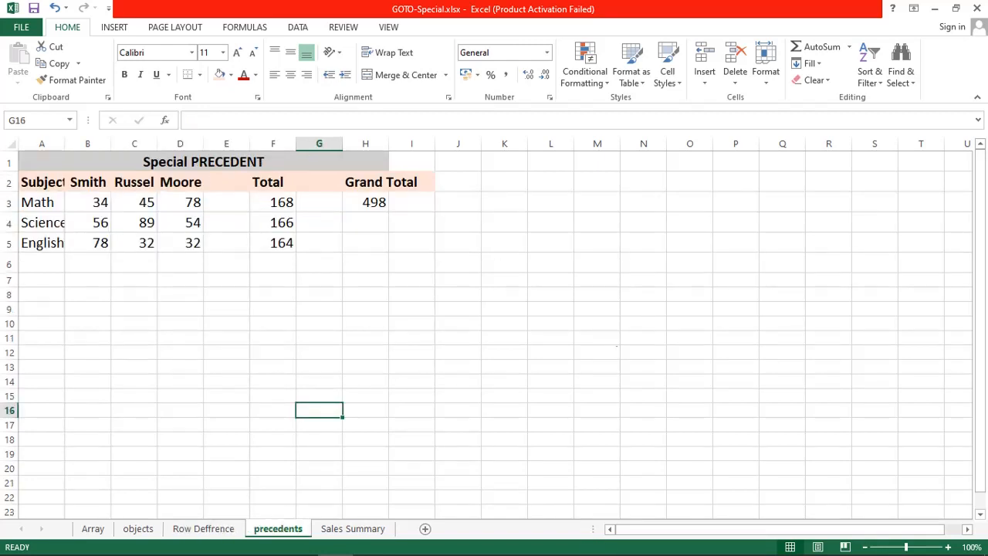
pyautogui.click(244, 30)
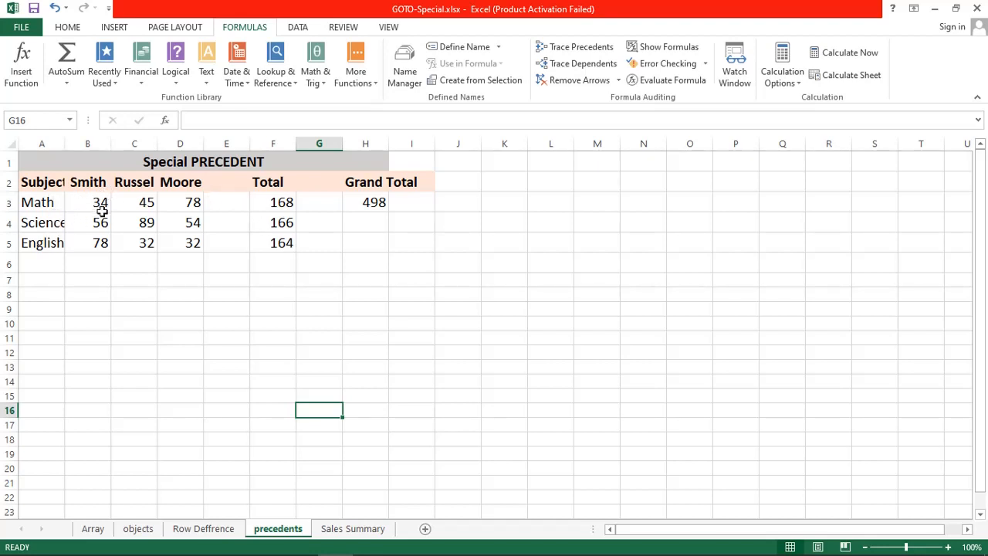
pyautogui.click(276, 201)
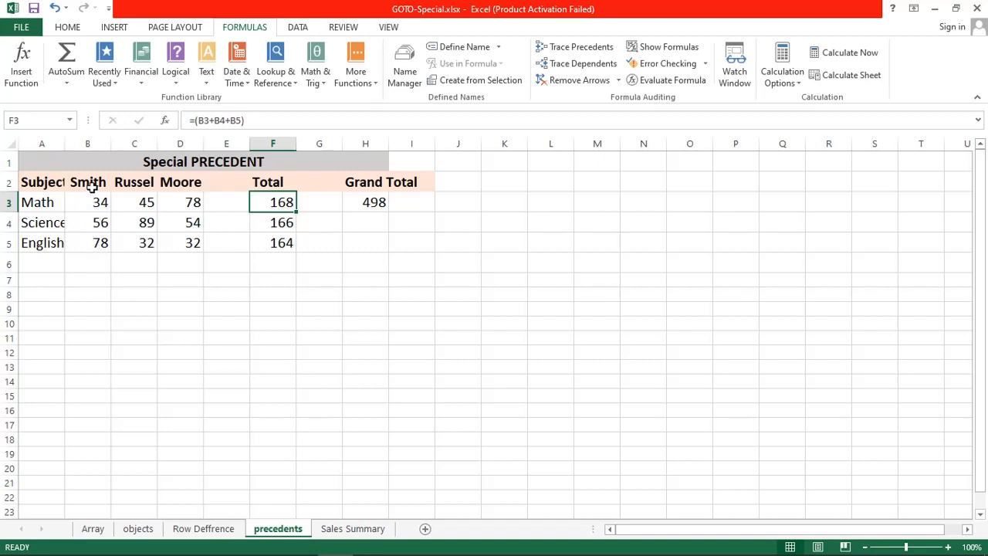
pyautogui.click(272, 224)
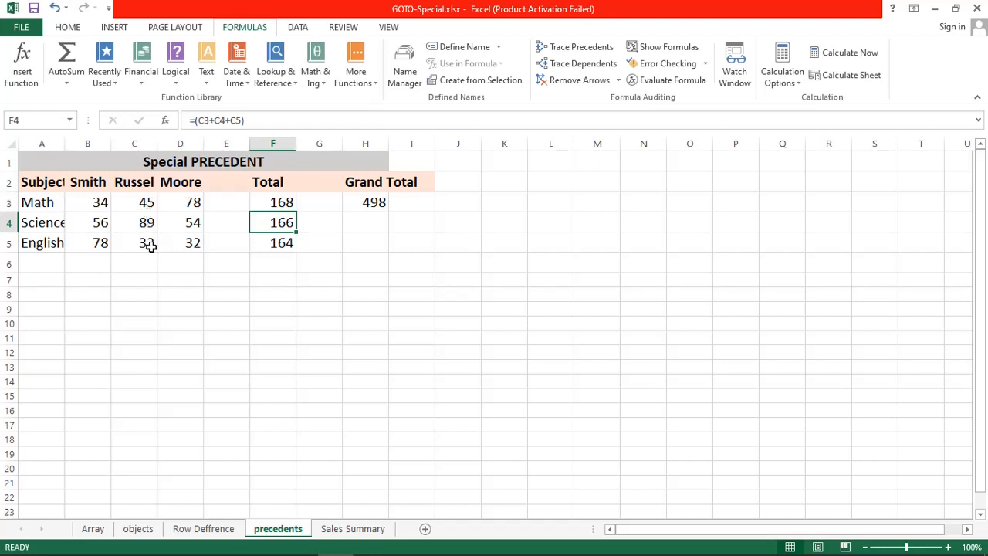
pyautogui.click(183, 185)
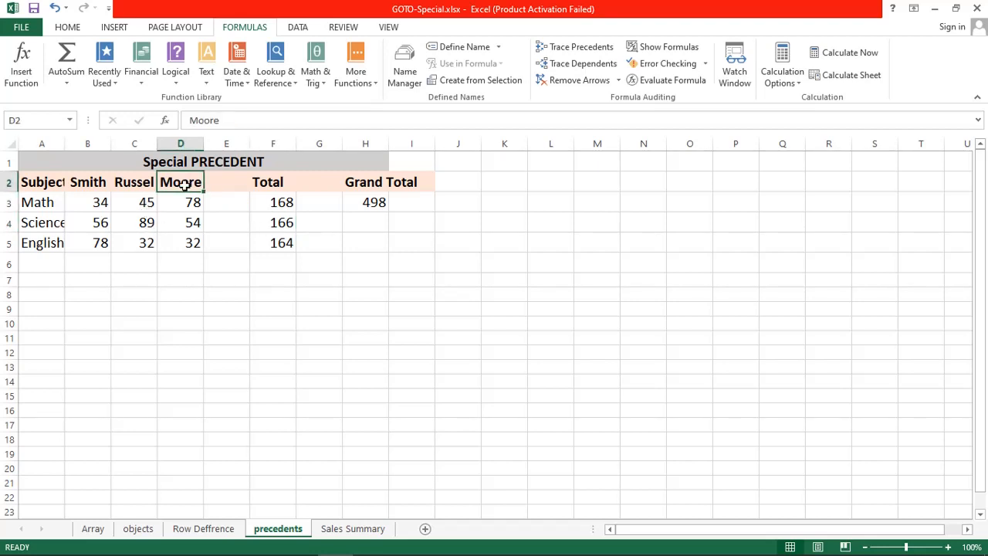
pyautogui.click(292, 209)
pyautogui.click(381, 207)
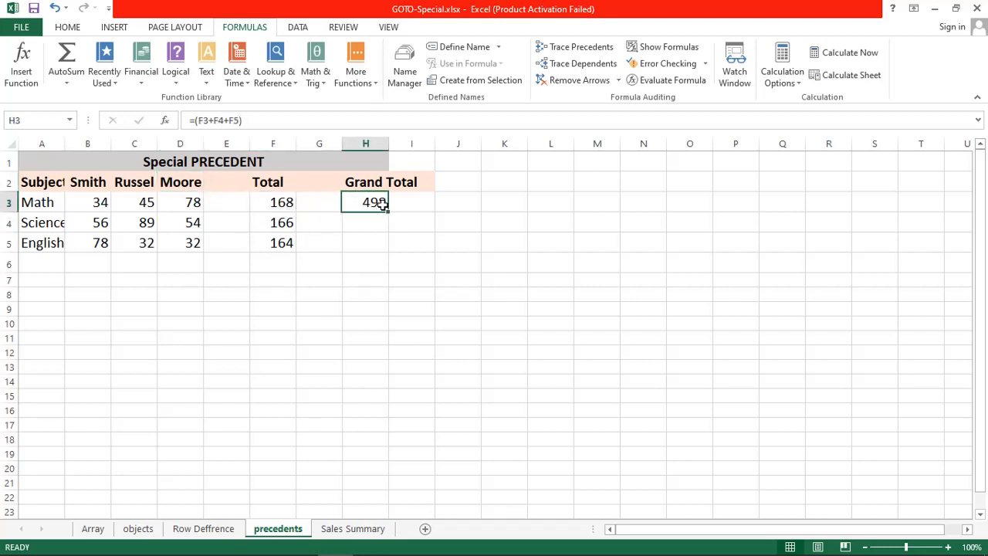
pyautogui.click(291, 203)
pyautogui.click(287, 222)
pyautogui.click(286, 242)
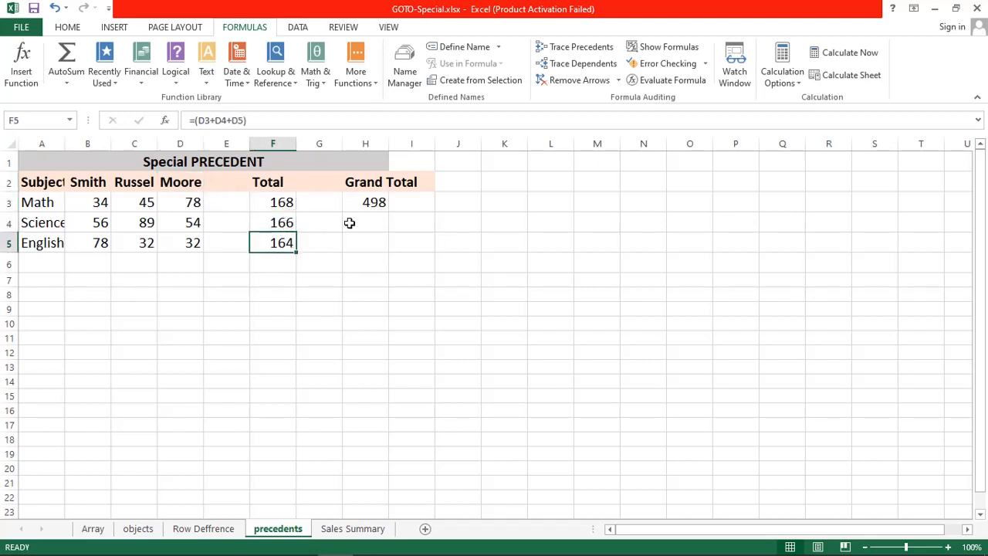
pyautogui.click(378, 203)
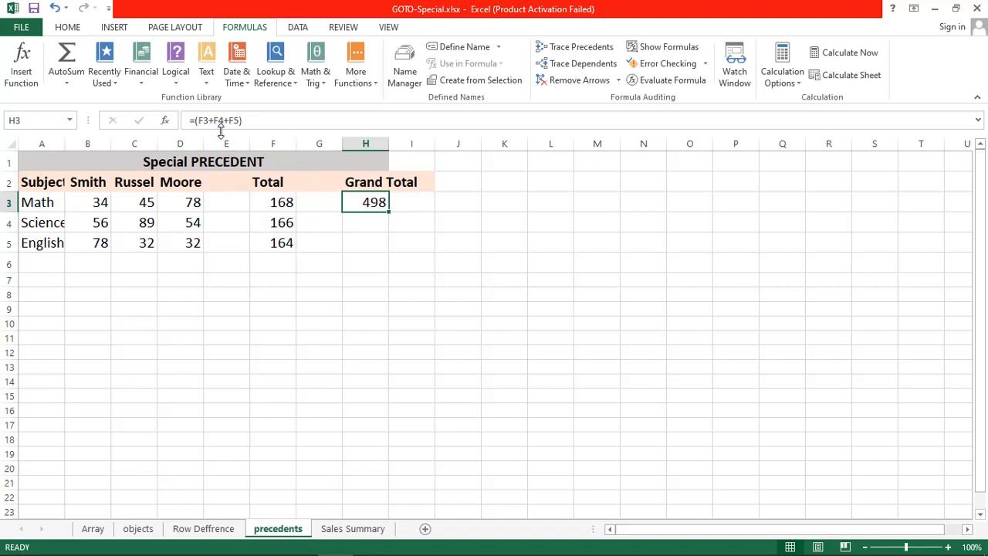
# Trace the precedents of the Grand Total cell H3 and of the Total cell F3, and remove the tracer arrows.
pyautogui.click(421, 297)
pyautogui.click(369, 203)
pyautogui.click(568, 52)
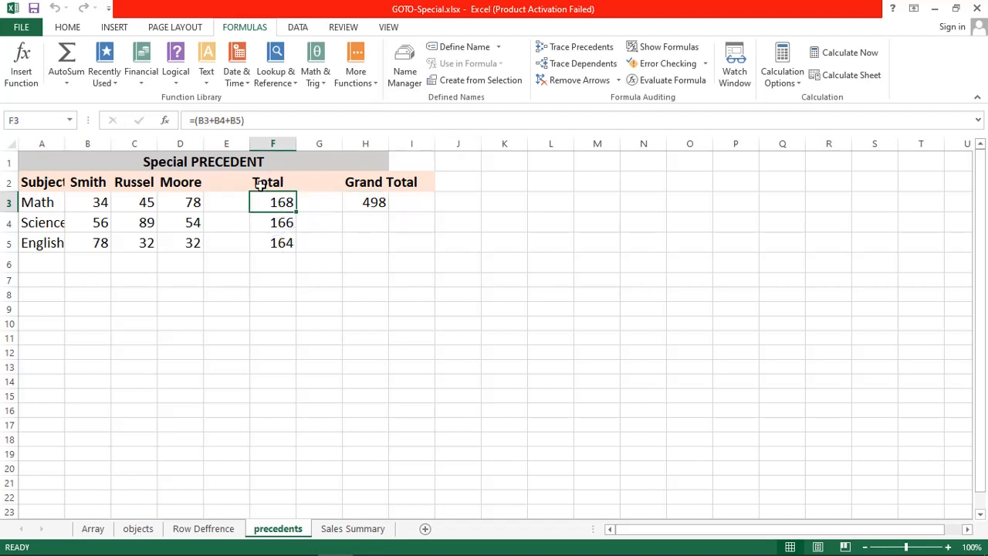
pyautogui.click(567, 51)
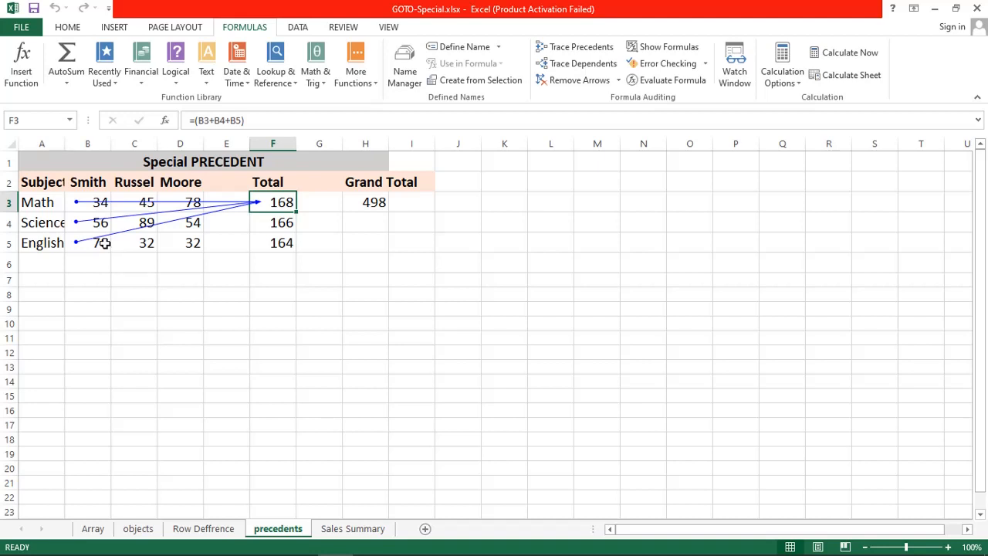
pyautogui.click(588, 84)
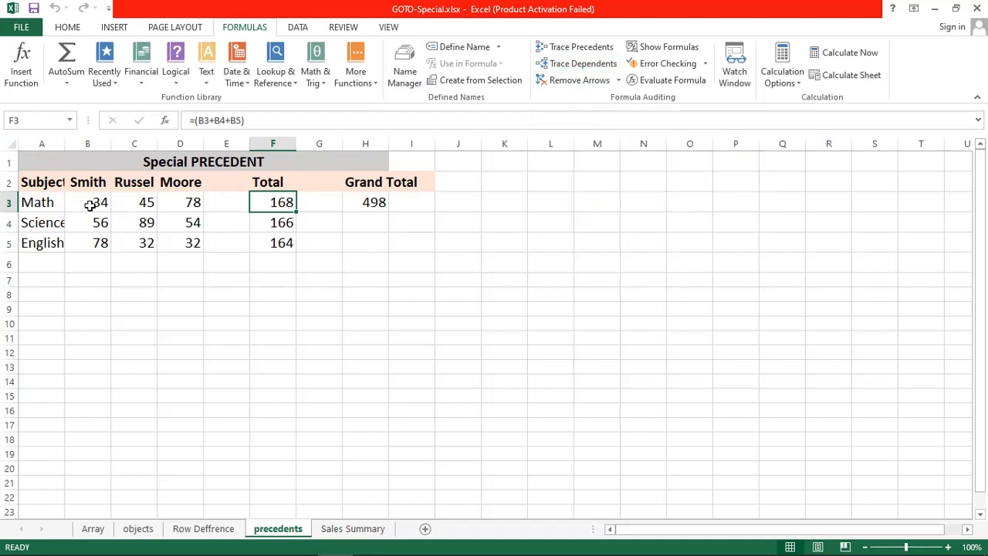
# Trace the dependents with the marks range B3:D5 selected.
pyautogui.moveTo(90, 203)
pyautogui.mouseDown()
pyautogui.moveTo(97, 223)
pyautogui.moveTo(190, 242)
pyautogui.mouseUp()
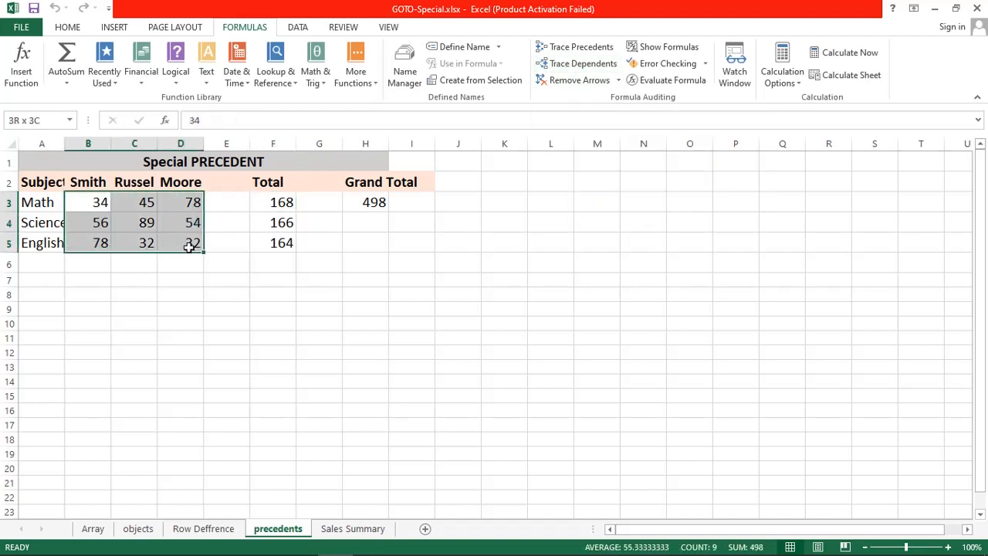
pyautogui.click(564, 68)
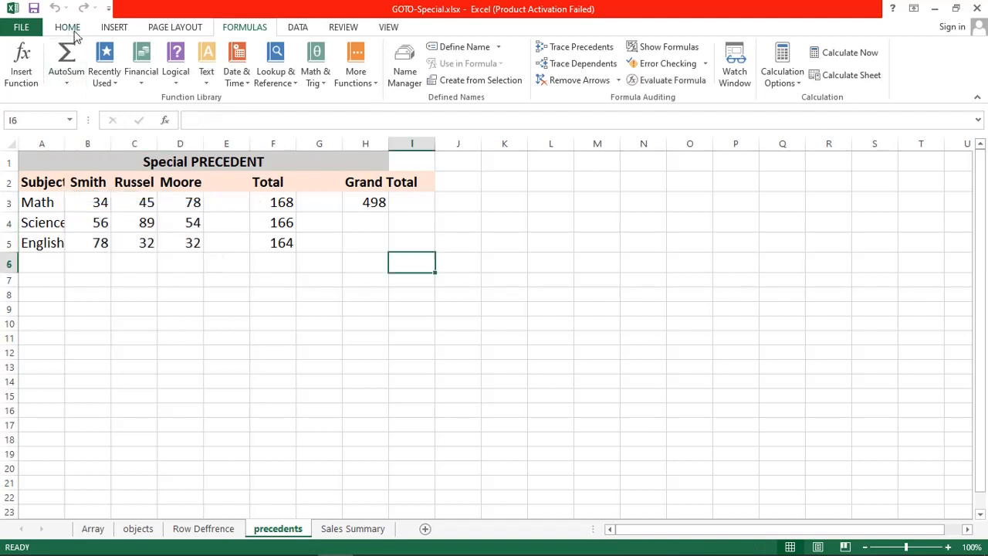
# Select the direct precedents of the Grand Total cell H3 with Go To Special.
pyautogui.click(68, 28)
pyautogui.click(900, 81)
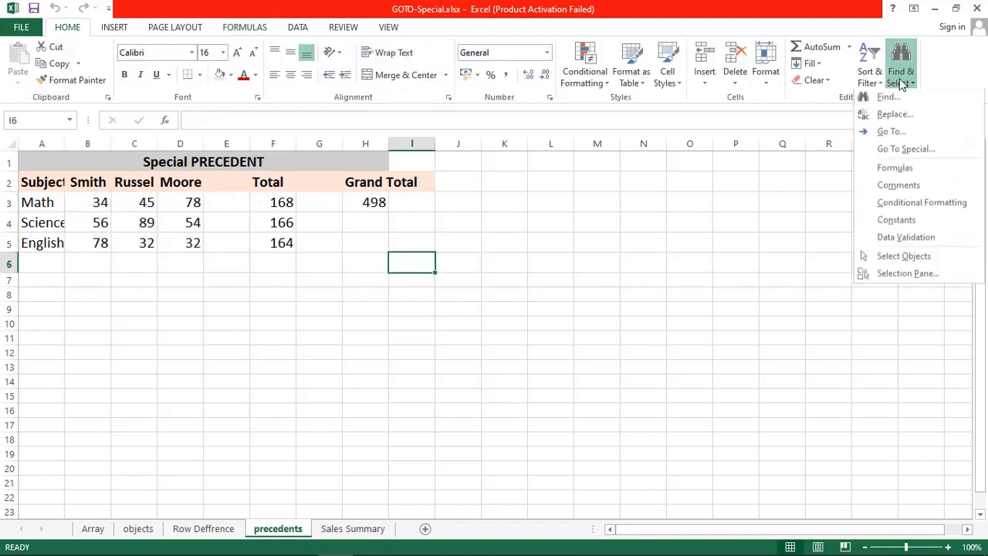
pyautogui.click(908, 152)
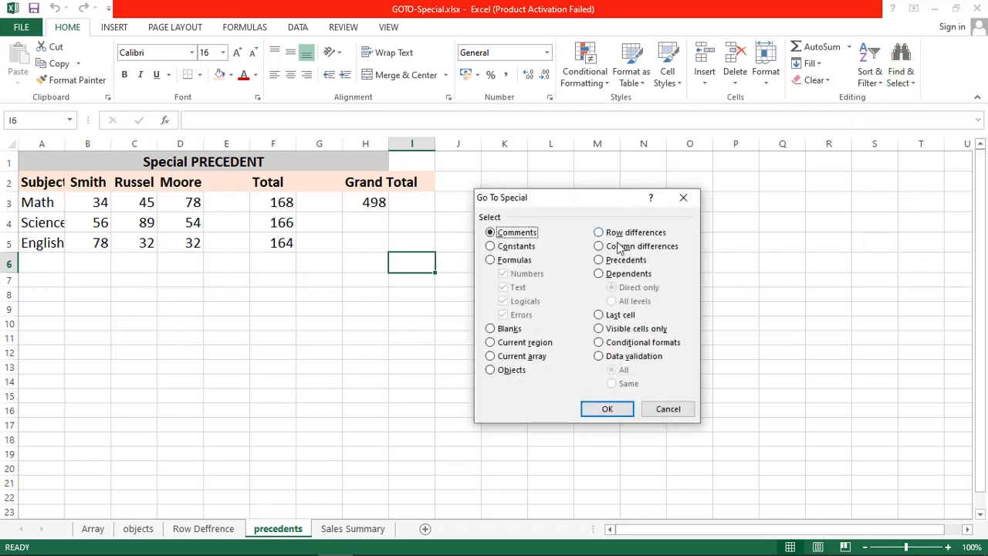
pyautogui.click(601, 260)
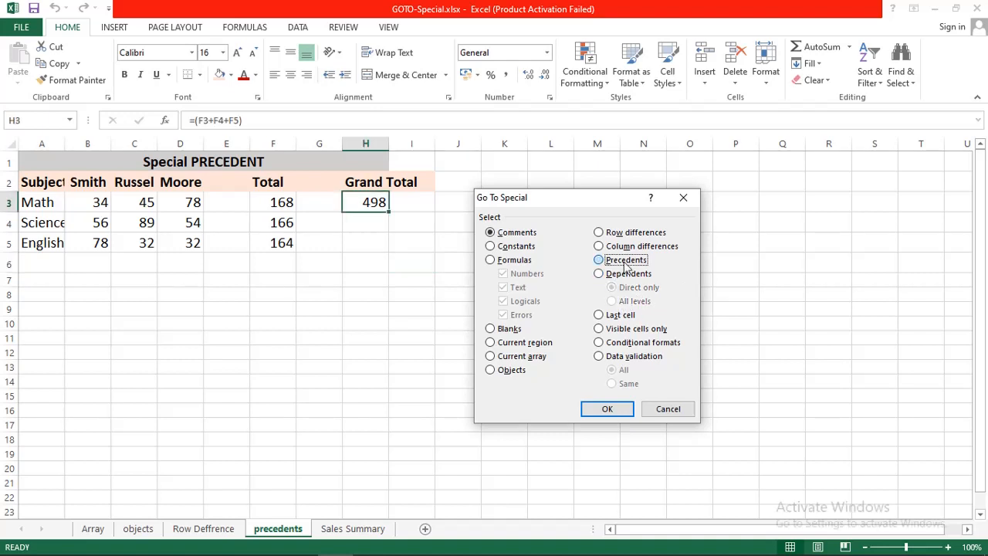
pyautogui.click(600, 260)
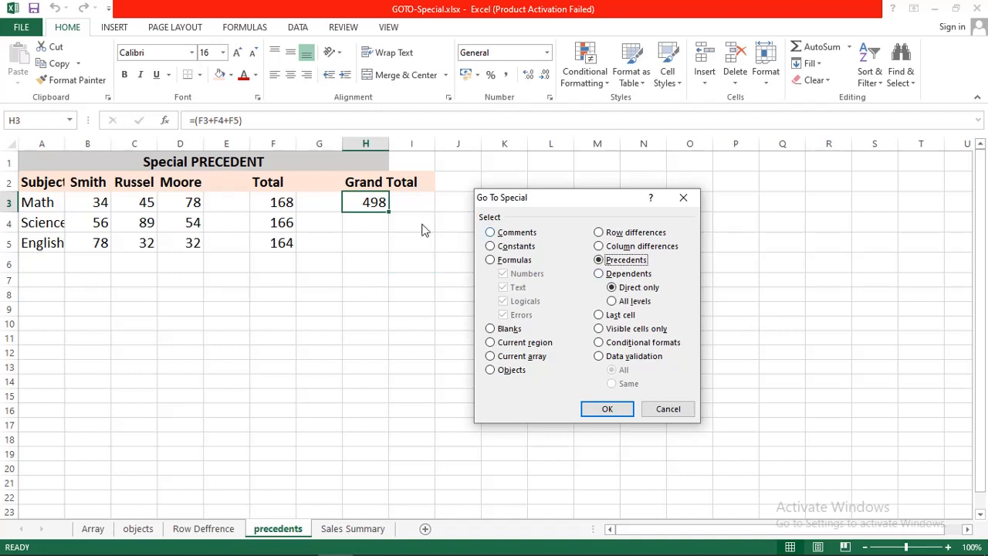
pyautogui.click(586, 408)
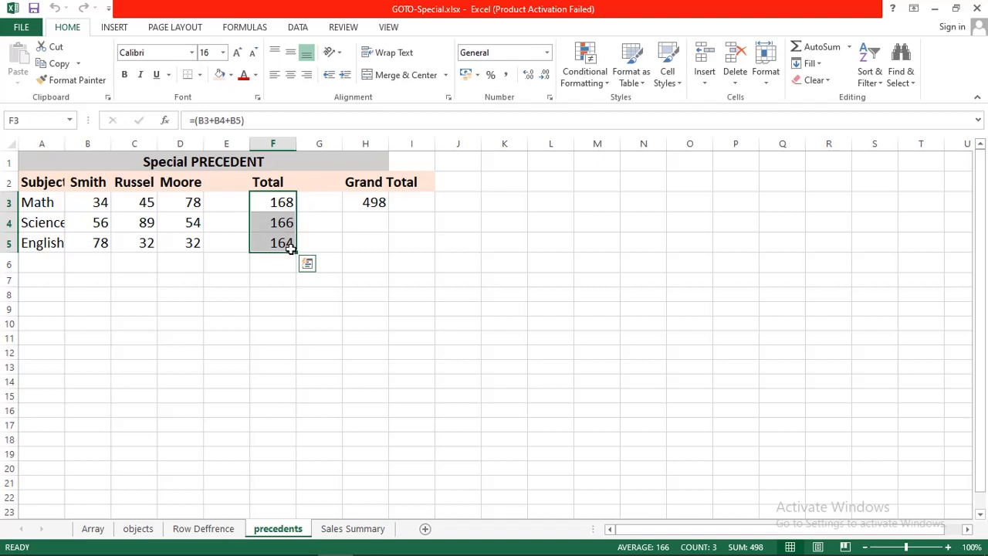
# Select the direct precedents of the Total cell F3 with Go To Special.
pyautogui.click(336, 242)
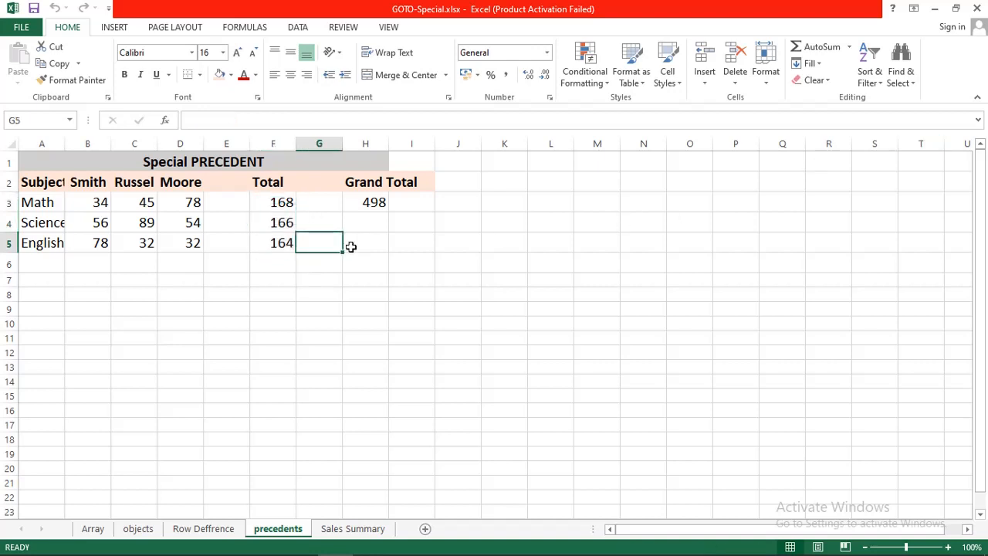
pyautogui.click(283, 203)
pyautogui.click(901, 73)
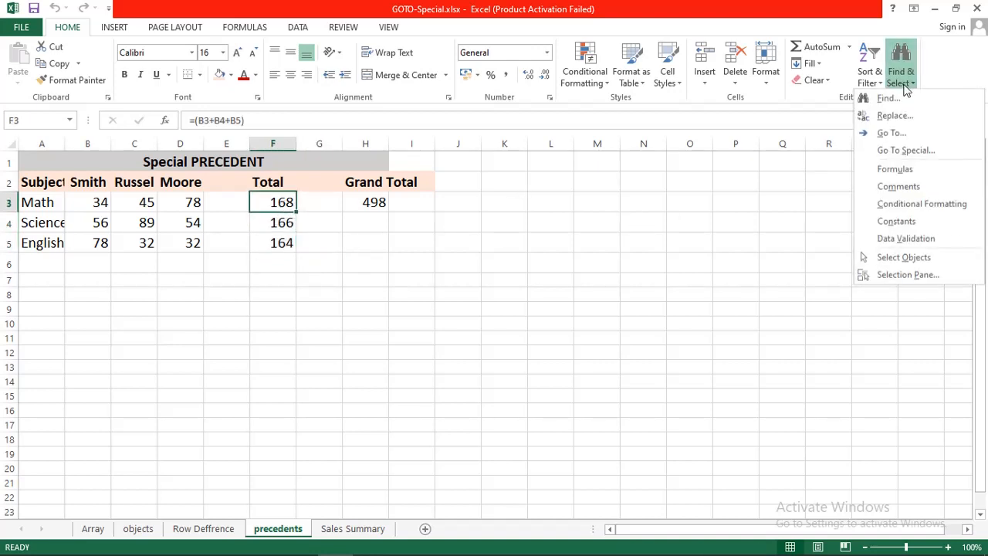
pyautogui.click(904, 152)
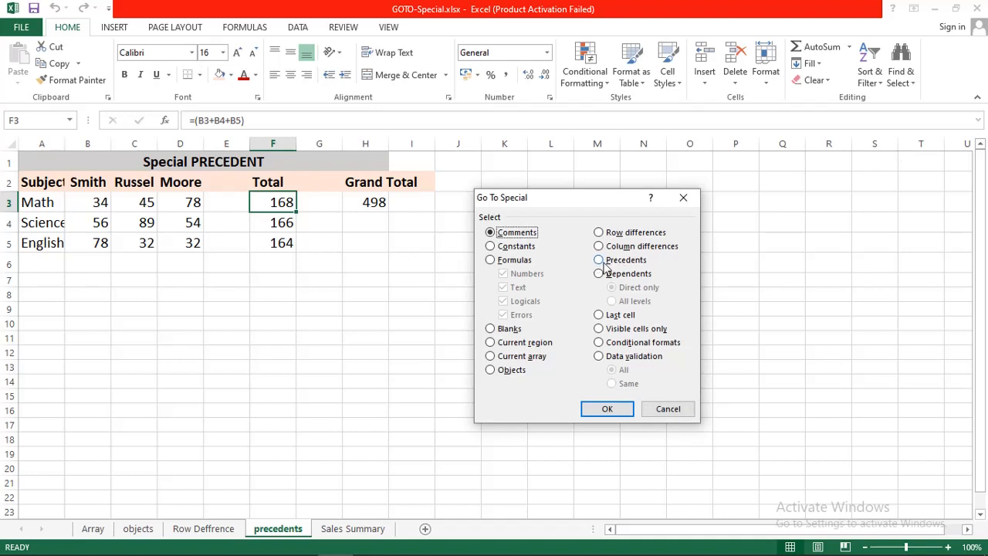
pyautogui.click(601, 261)
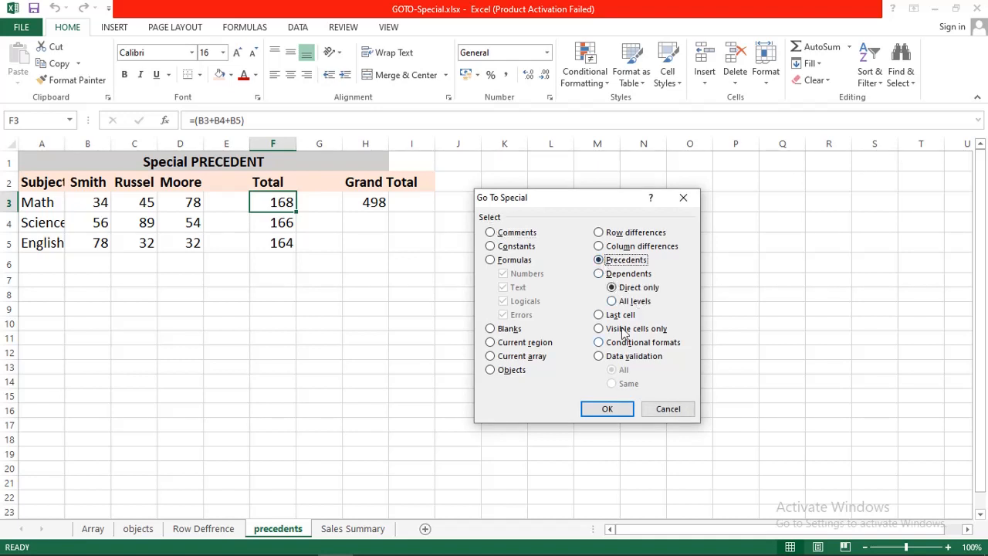
pyautogui.click(606, 409)
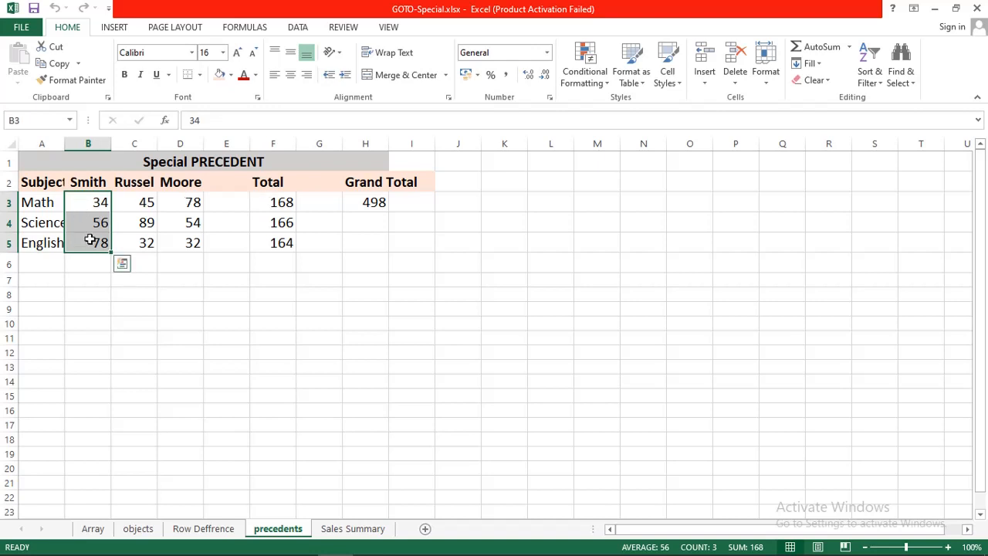
# Select the precedents at all levels of the Grand Total cell H3 with Go To Special.
pyautogui.click(319, 280)
pyautogui.click(382, 205)
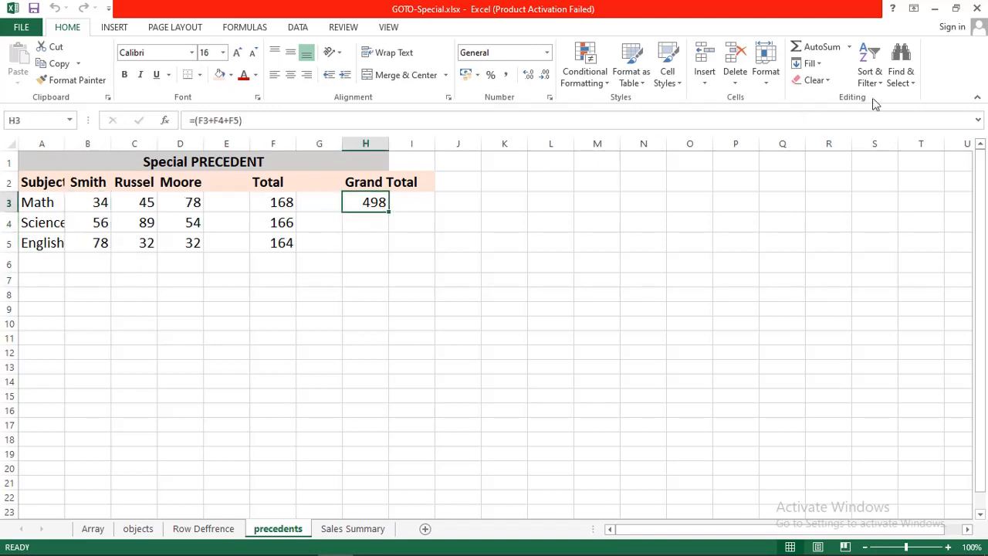
pyautogui.click(912, 70)
pyautogui.click(917, 148)
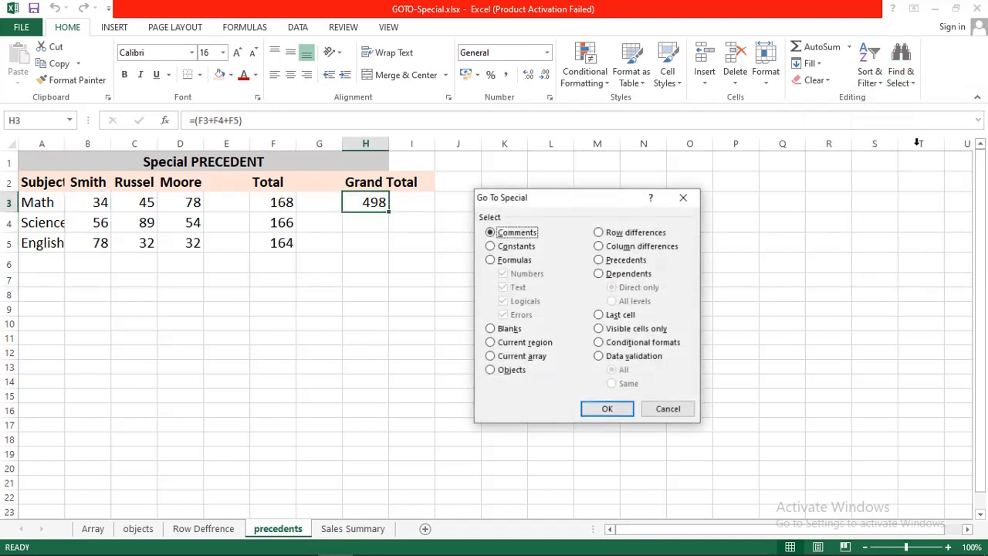
pyautogui.click(599, 260)
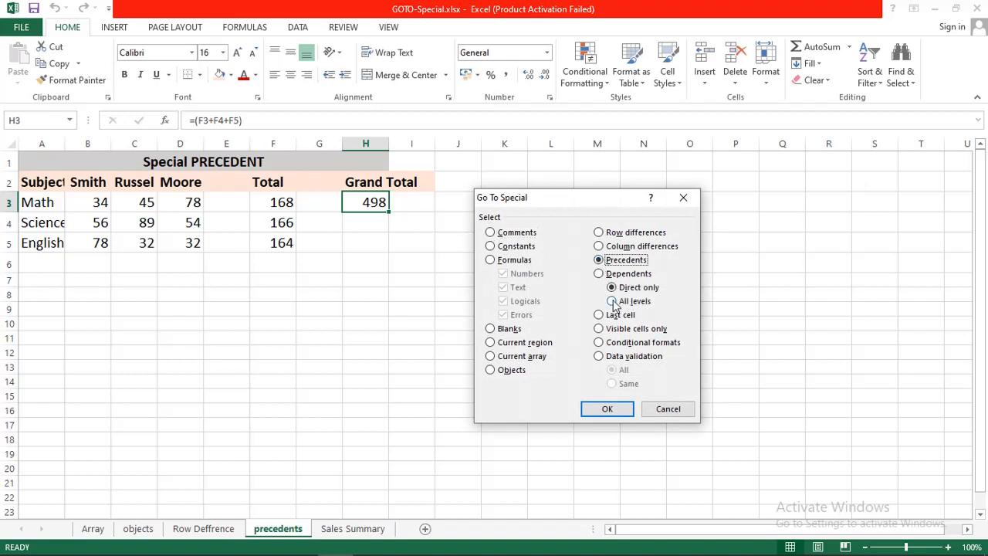
pyautogui.click(612, 301)
pyautogui.click(608, 409)
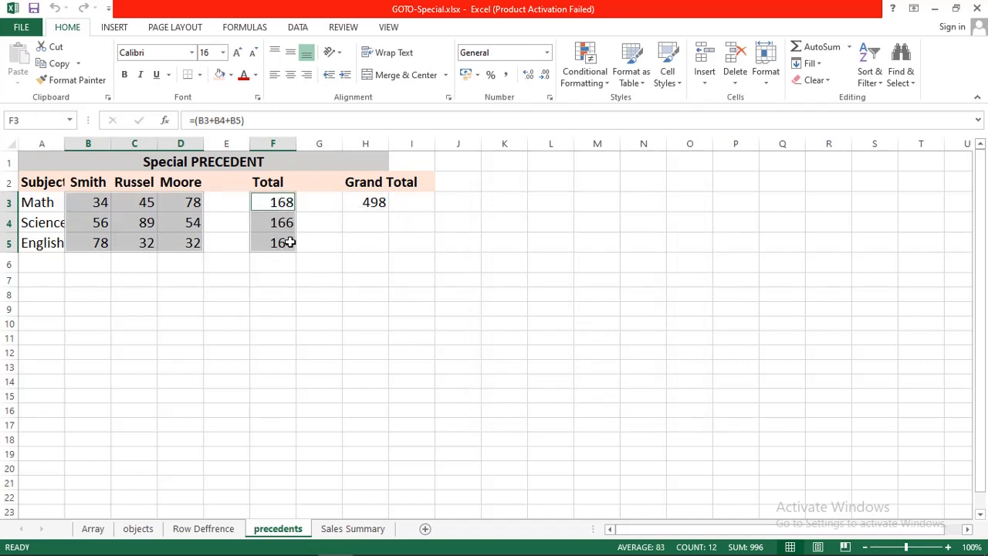
# Try to select the direct dependents of the Grand Total cell H3 with Go To Special.
pyautogui.click(382, 207)
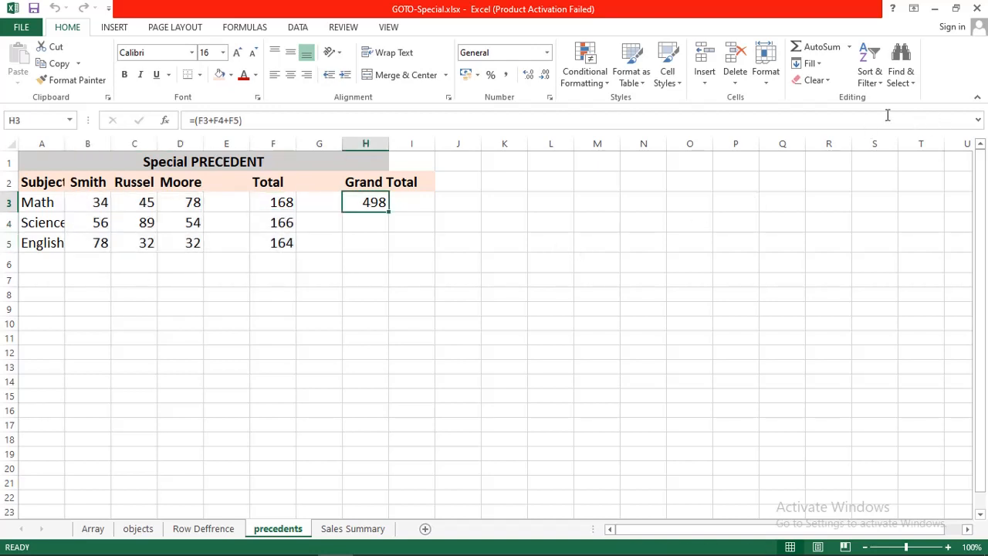
pyautogui.click(904, 81)
pyautogui.click(906, 151)
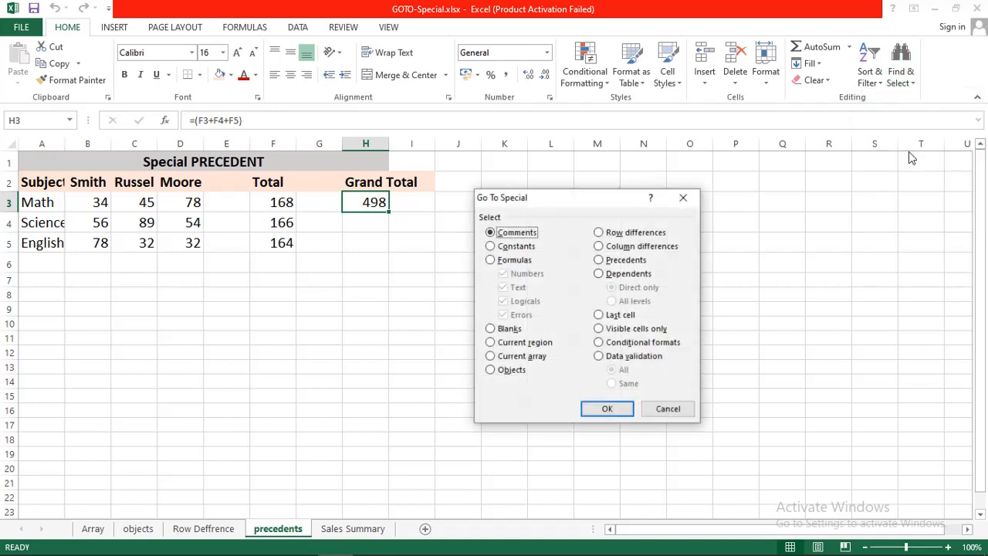
pyautogui.click(624, 275)
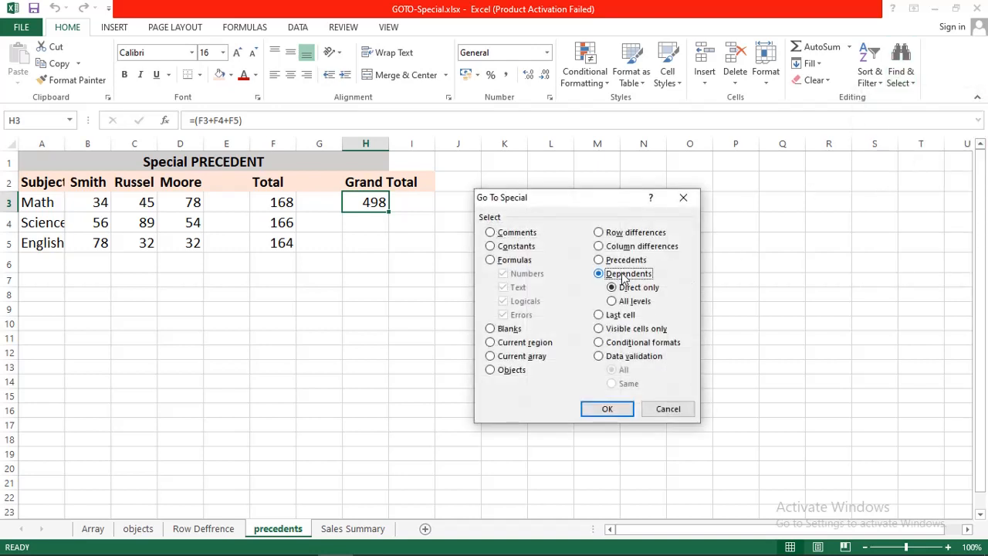
pyautogui.click(618, 409)
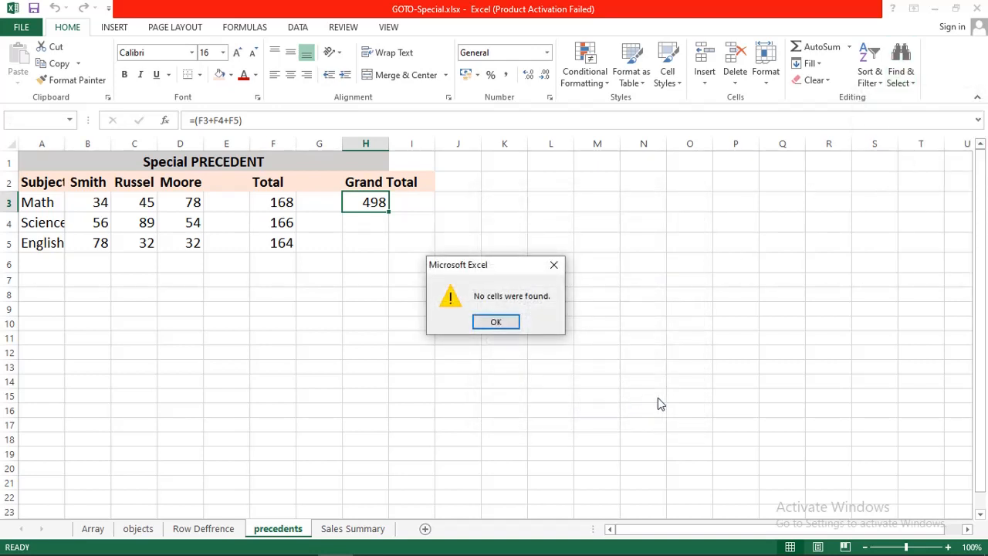
pyautogui.click(508, 326)
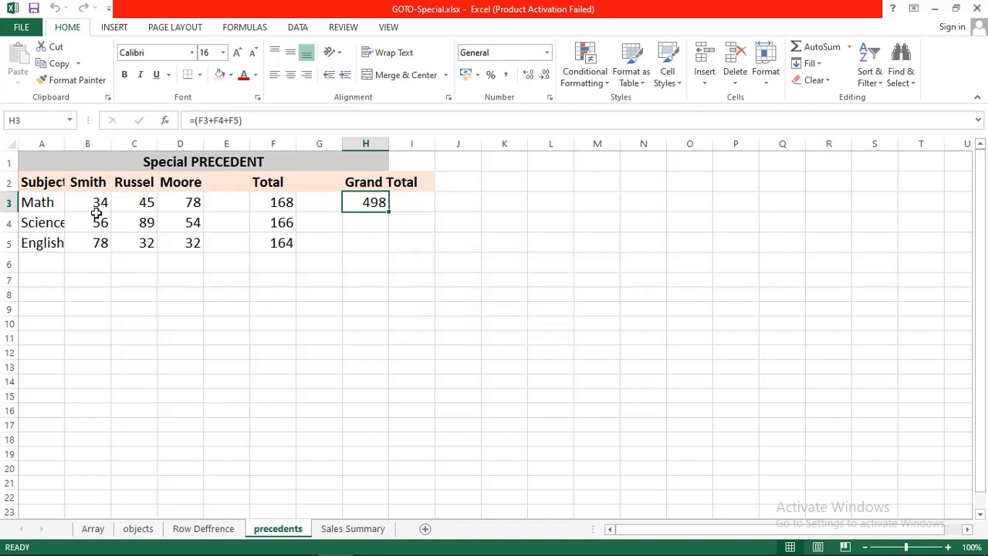
# Select the direct dependents of the marks and totals range B3:F5 with Go To Special.
pyautogui.moveTo(92, 203); pyautogui.dragTo(185, 245)
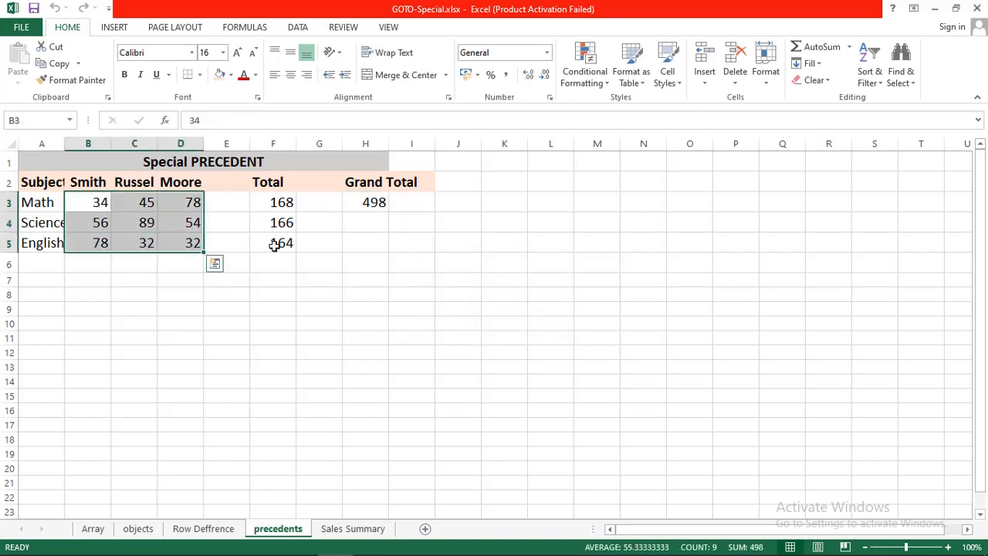
pyautogui.click(173, 221)
pyautogui.moveTo(90, 206); pyautogui.dragTo(291, 246)
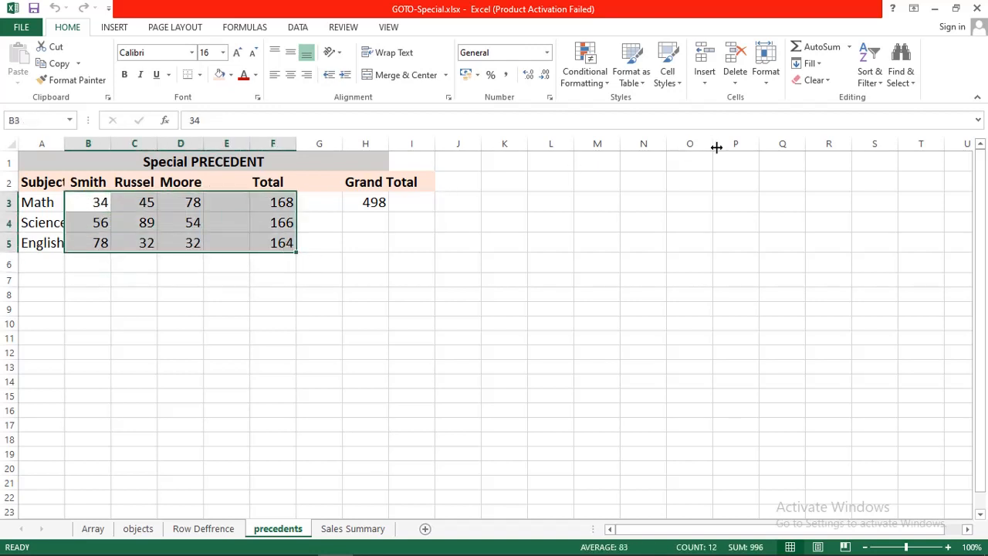
pyautogui.click(906, 85)
pyautogui.click(910, 150)
pyautogui.click(599, 274)
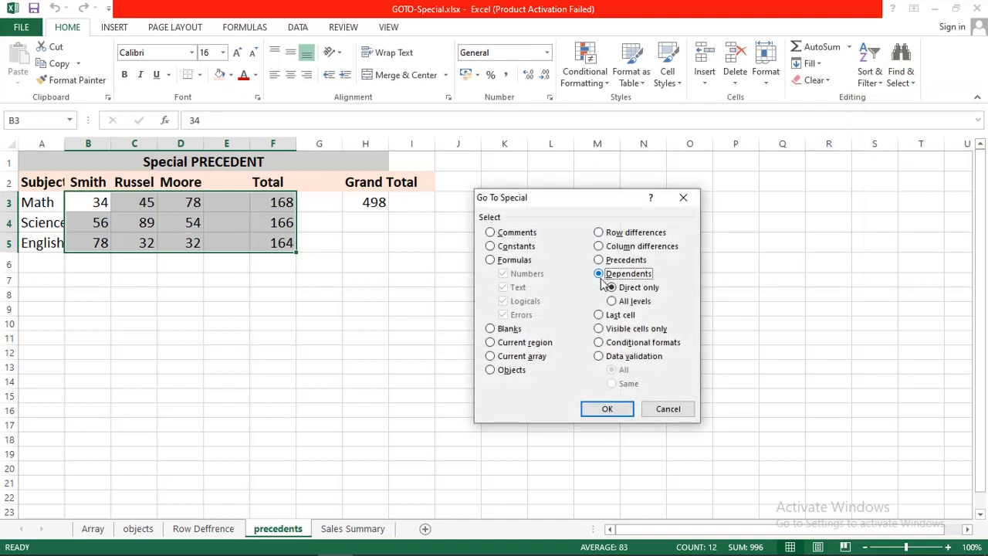
pyautogui.click(602, 408)
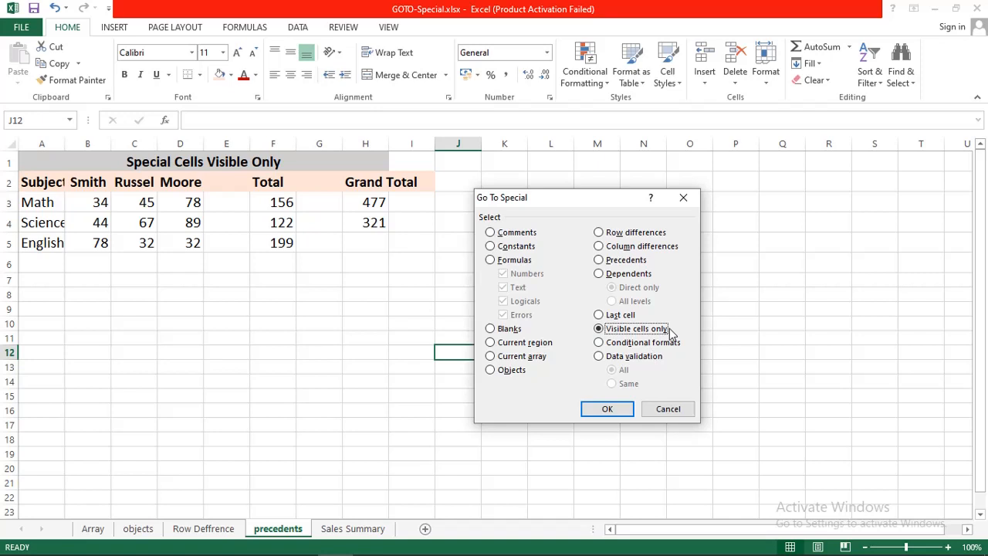
# Close Go To Special without applying it and hide the Science row, row 4.
pyautogui.click(683, 412)
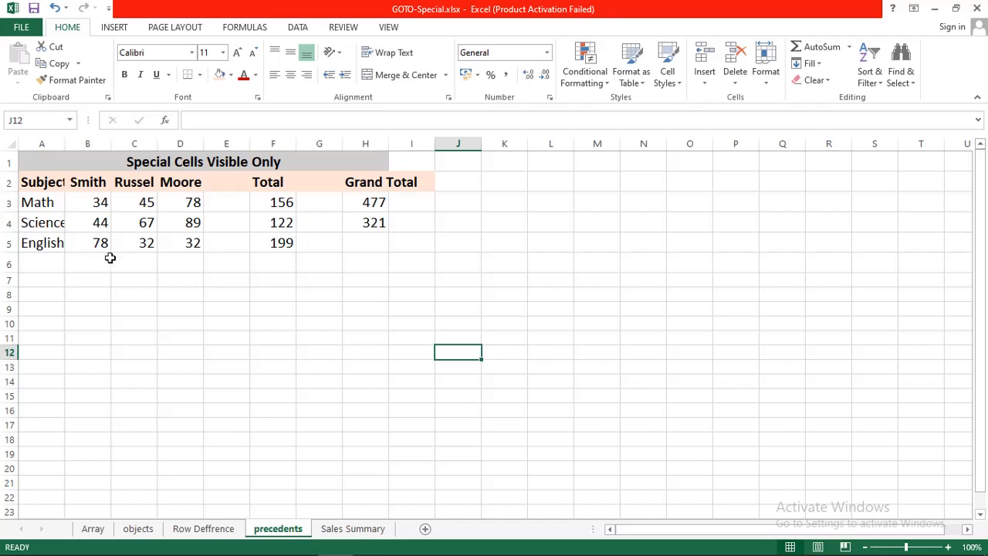
pyautogui.click(6, 222)
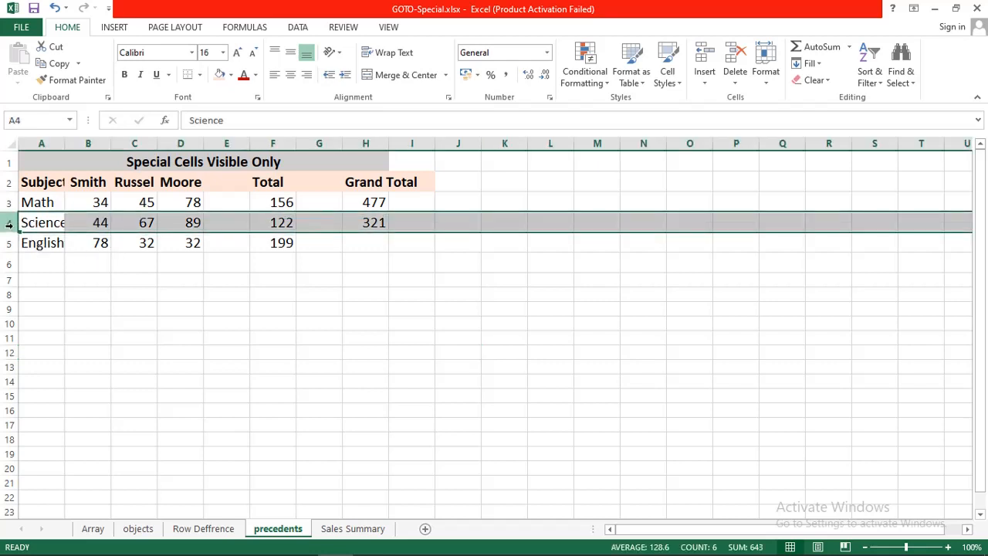
pyautogui.rightClick(8, 222)
pyautogui.click(71, 413)
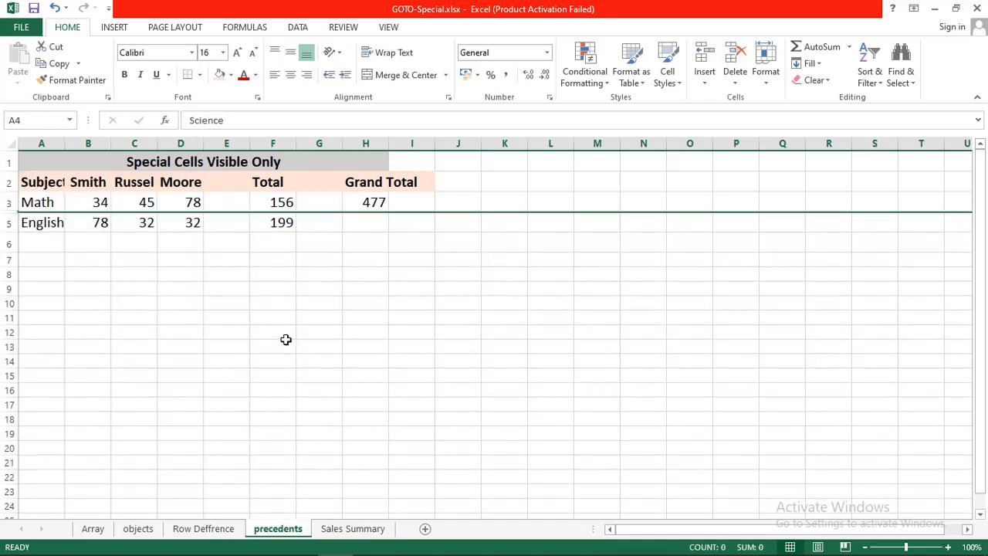
pyautogui.click(320, 315)
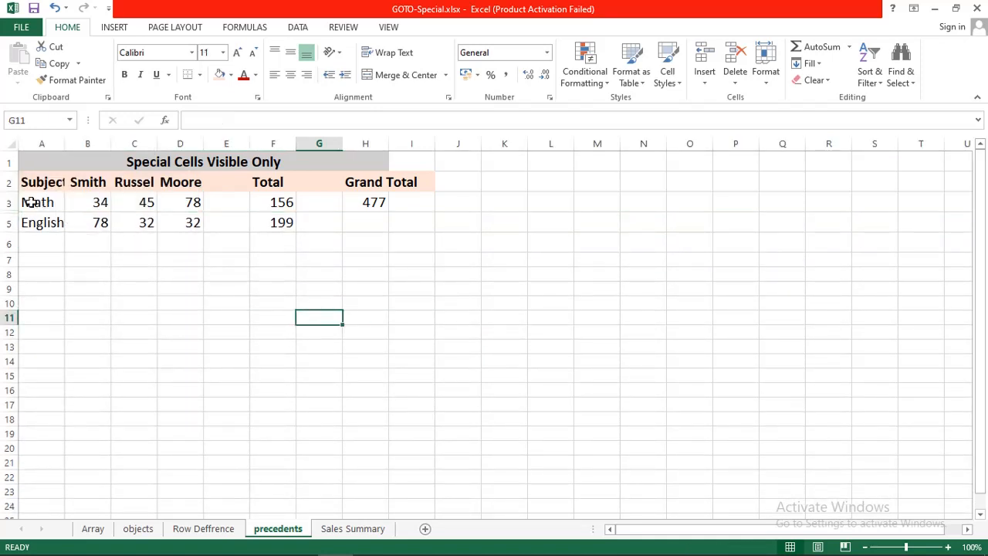
# Copy the table A2:I5 with its hidden row, paste it at A9, and check the pasted Science row.
pyautogui.moveTo(26, 182); pyautogui.dragTo(406, 227)
pyautogui.hotkey('ctrl', 'c')
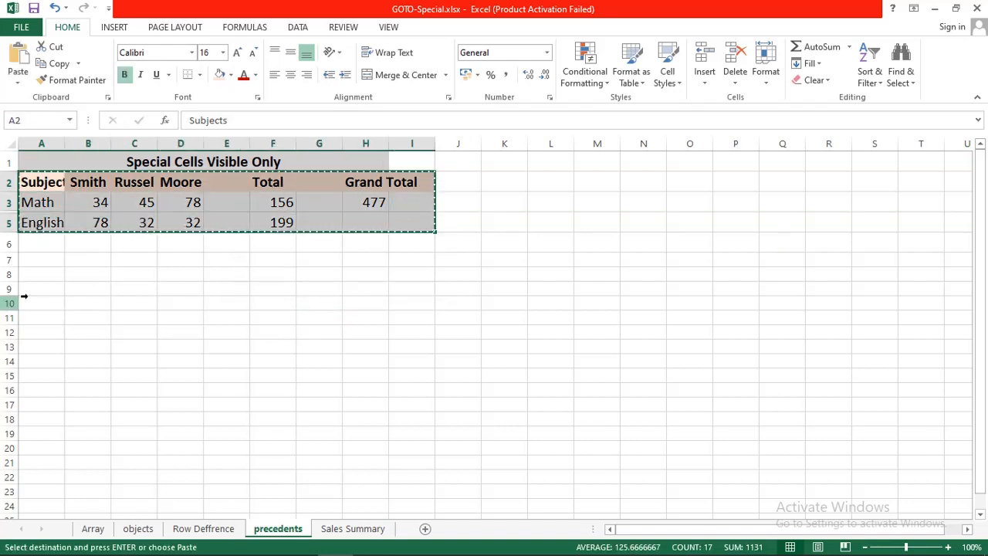
pyautogui.click(32, 291)
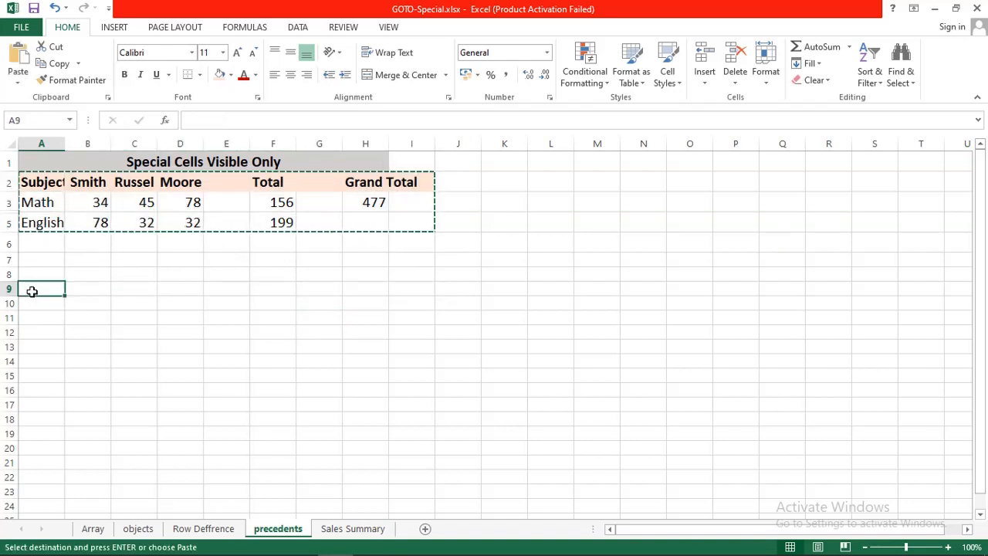
pyautogui.hotkey('ctrl', 'v')
pyautogui.click(114, 398)
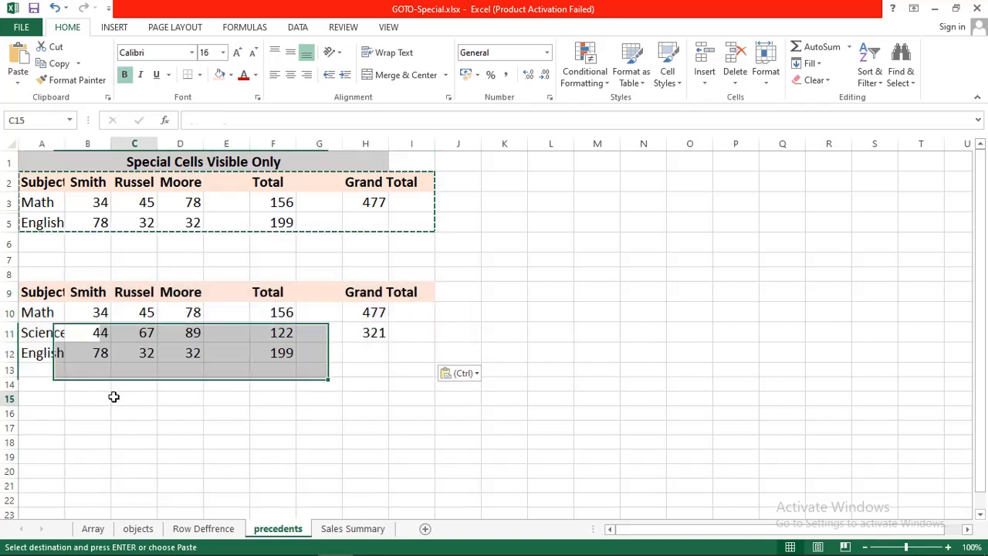
pyautogui.click(8, 333)
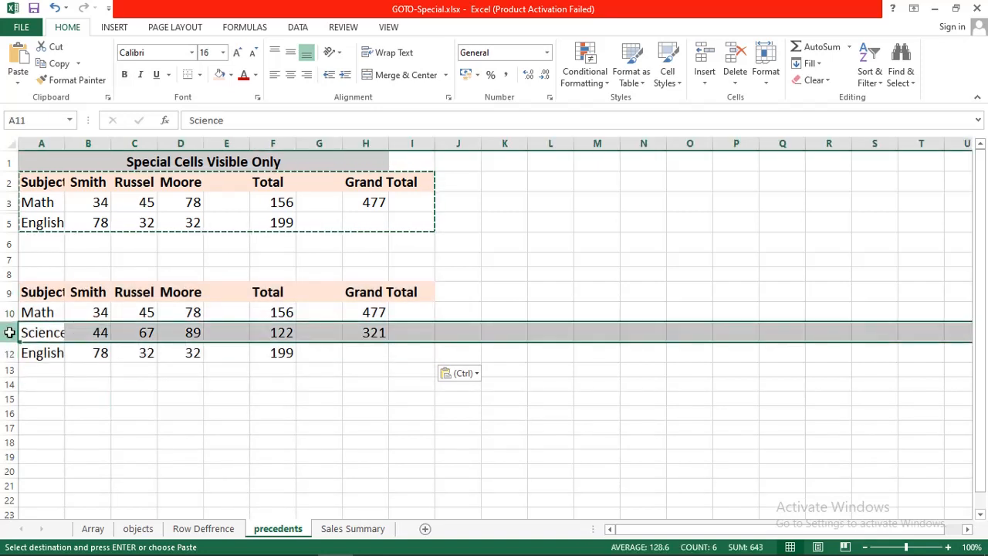
pyautogui.click(267, 426)
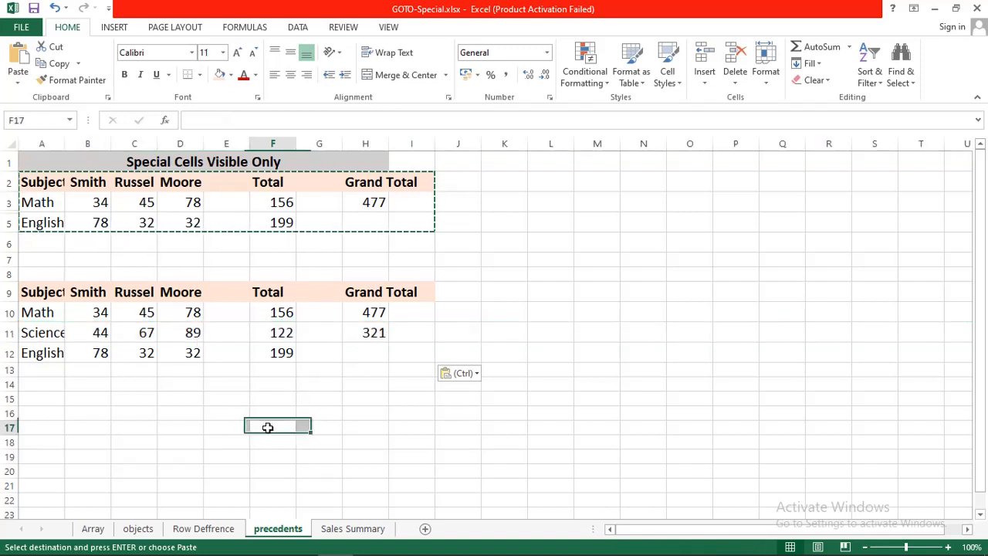
# Select only the visible cells of the sheet with Go To Special, starting from cell K2.
pyautogui.click(228, 242)
pyautogui.moveTo(33, 178); pyautogui.dragTo(404, 227)
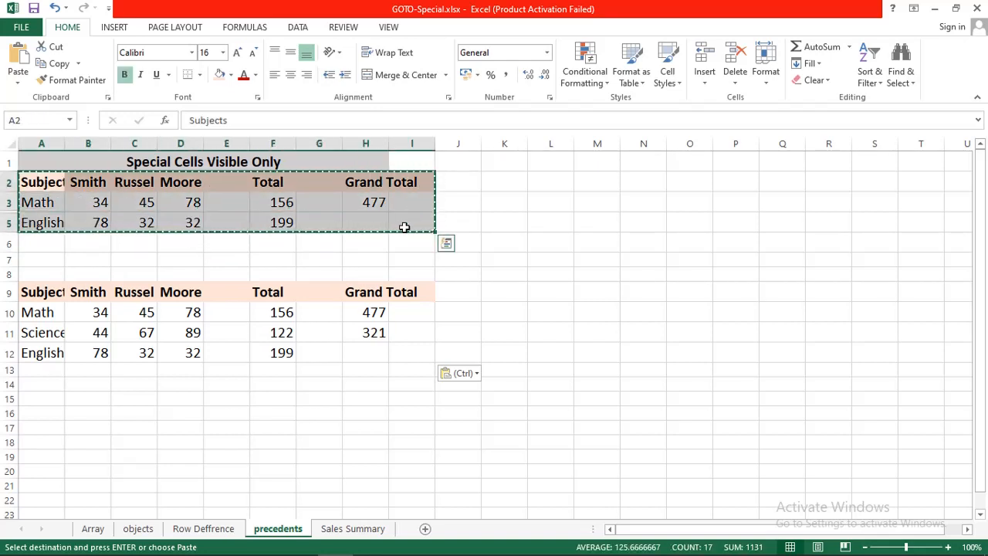
pyautogui.click(517, 179)
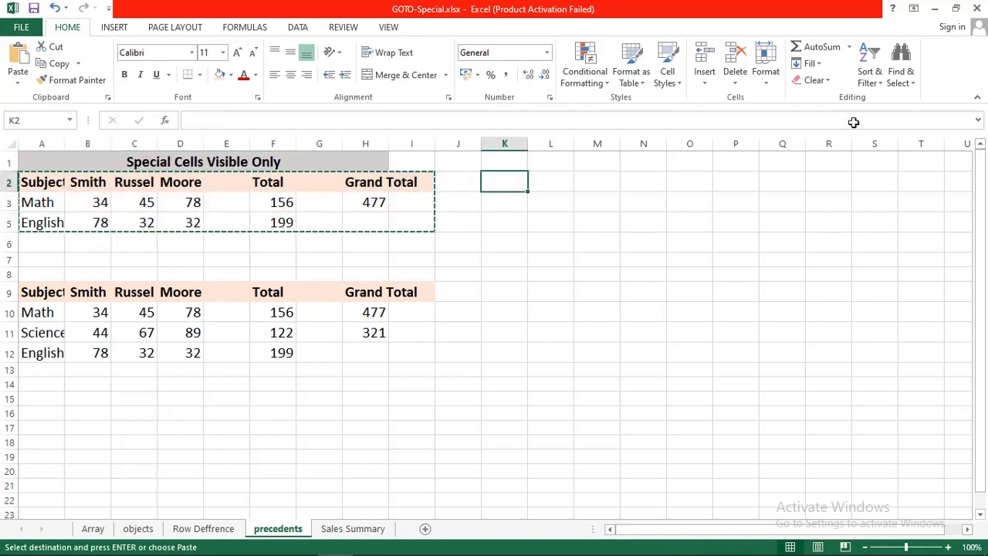
pyautogui.click(901, 71)
pyautogui.click(907, 152)
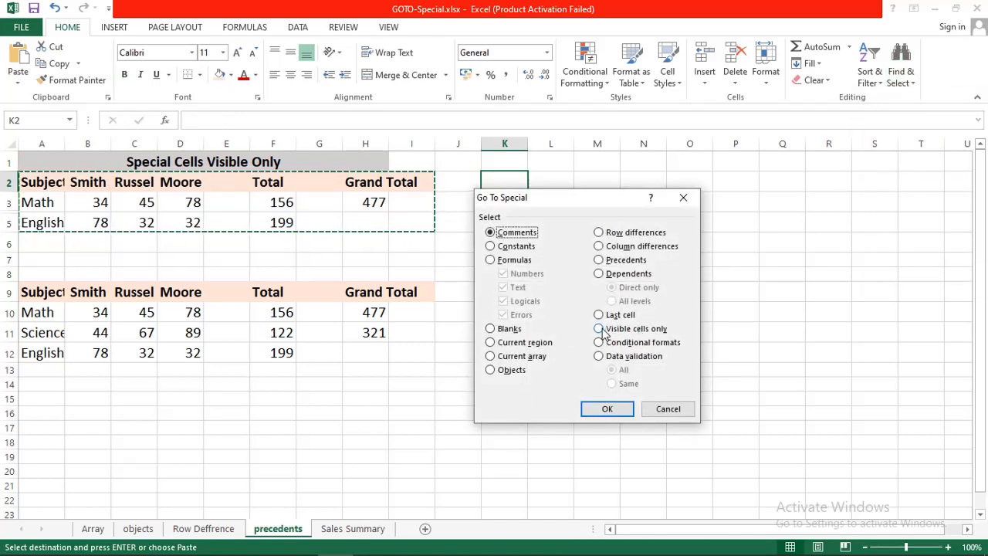
pyautogui.click(602, 332)
pyautogui.click(612, 408)
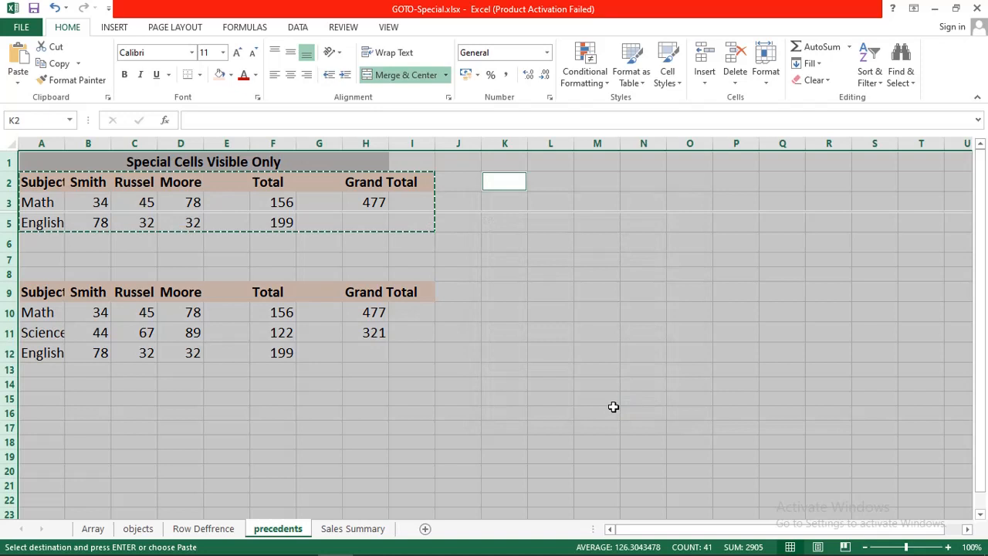
# Paste the copied marks table at cell K2.
pyautogui.click(504, 180)
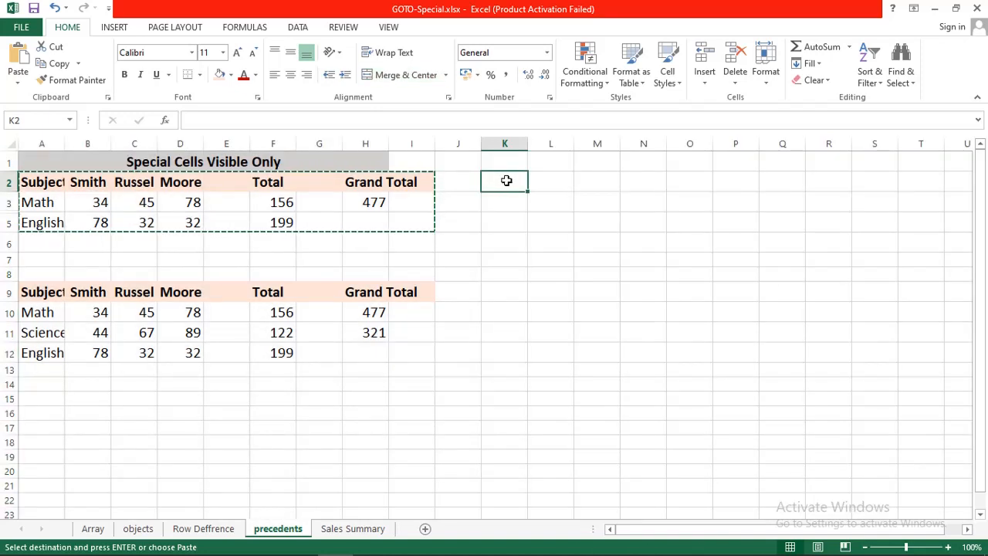
pyautogui.hotkey('ctrl', 'v')
pyautogui.click(536, 258)
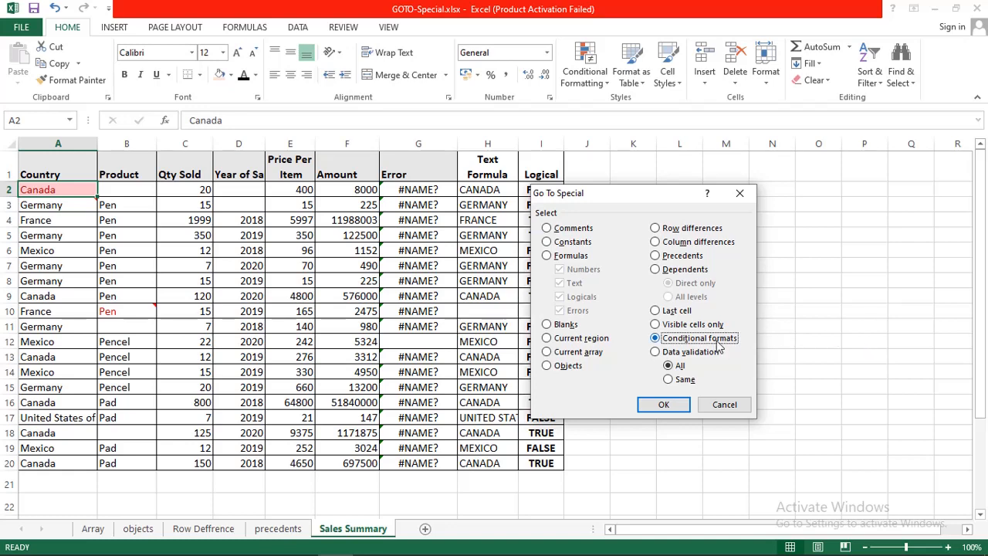
# Select the cells with conditional formats on the Sales Summary sheet and check the conditional formatting of cell A2.
pyautogui.click(665, 405)
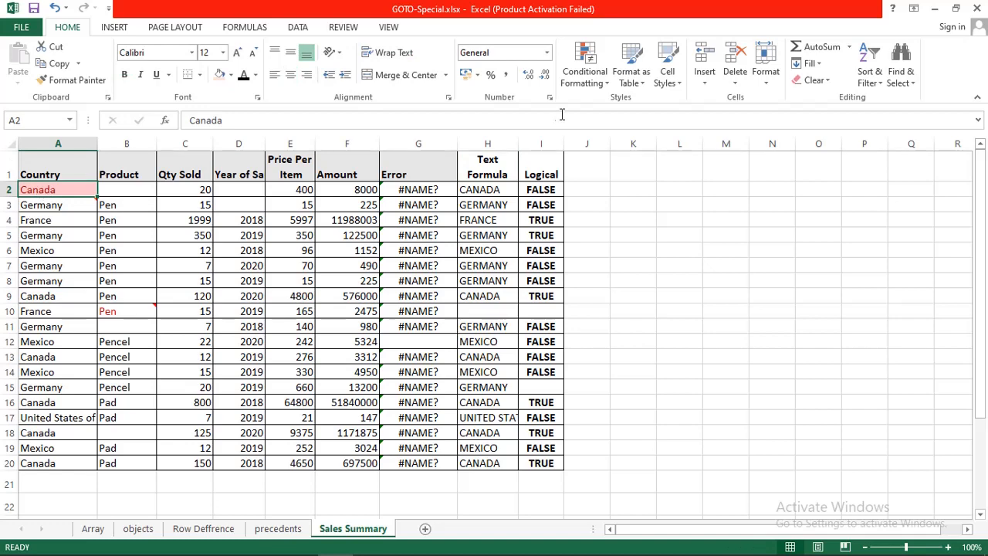
pyautogui.click(584, 75)
pyautogui.click(607, 297)
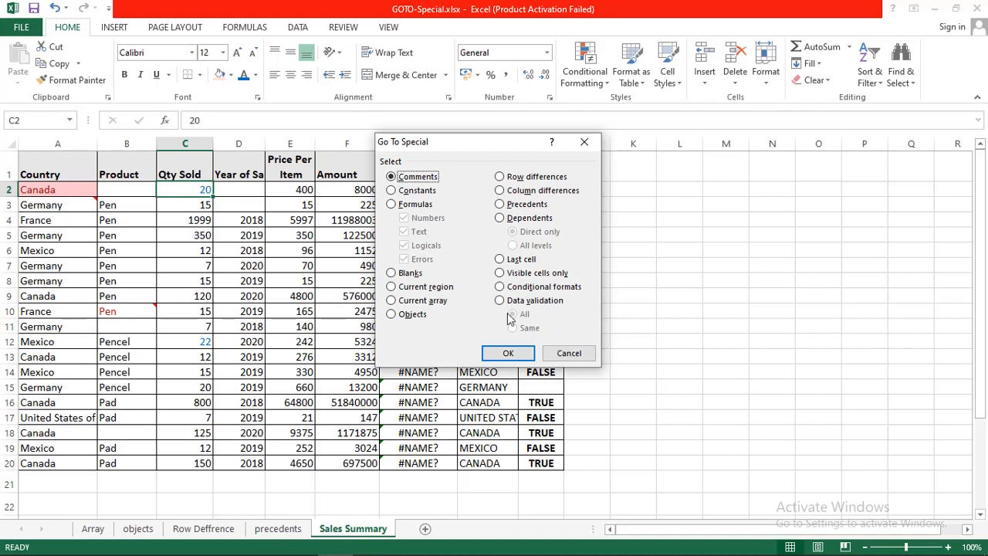
# Select all cells with data validation on the Sales Summary sheet with Go To Special.
pyautogui.click(501, 301)
pyautogui.click(508, 355)
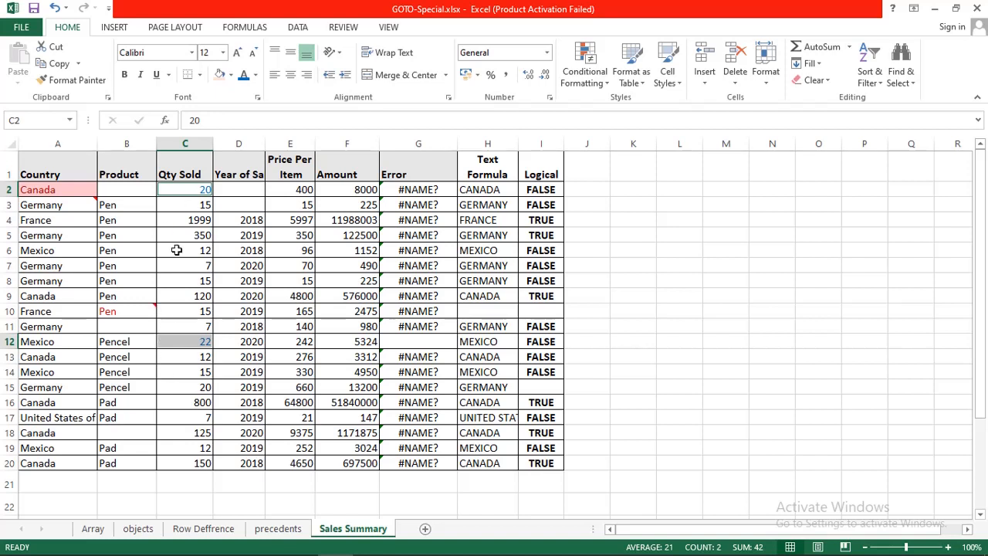
# Review the data validation settings of the Qty Sold cell C2 and close them without changes.
pyautogui.click(187, 194)
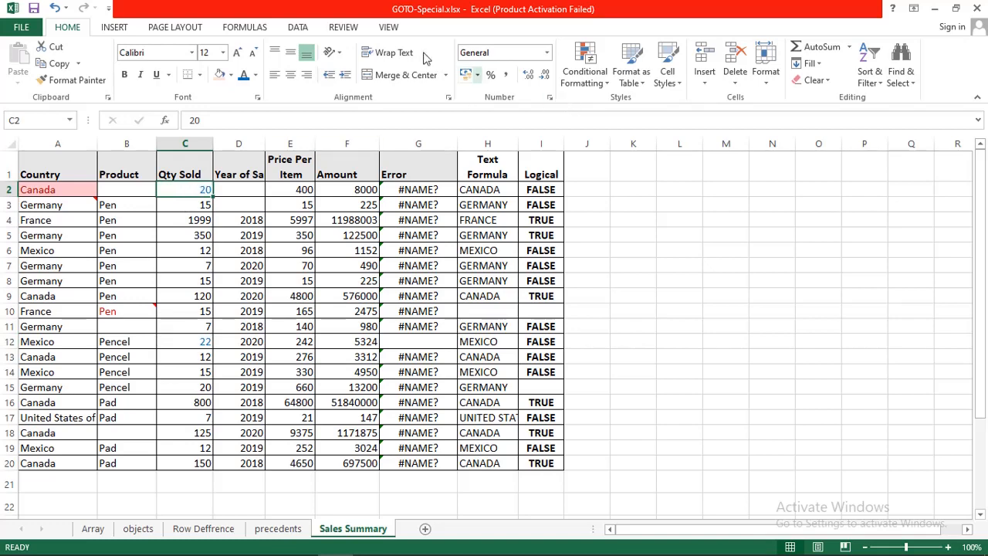
pyautogui.click(300, 30)
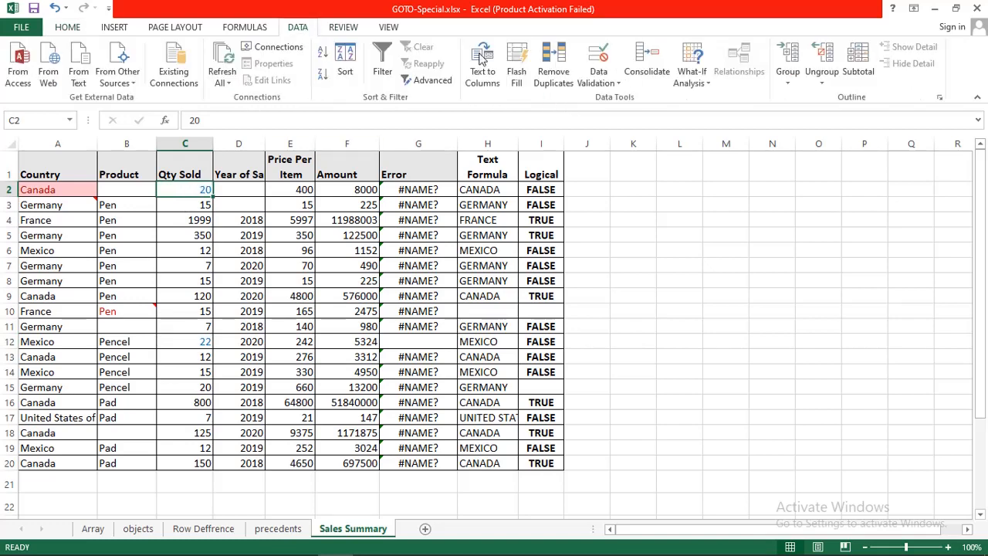
pyautogui.click(588, 84)
pyautogui.click(633, 98)
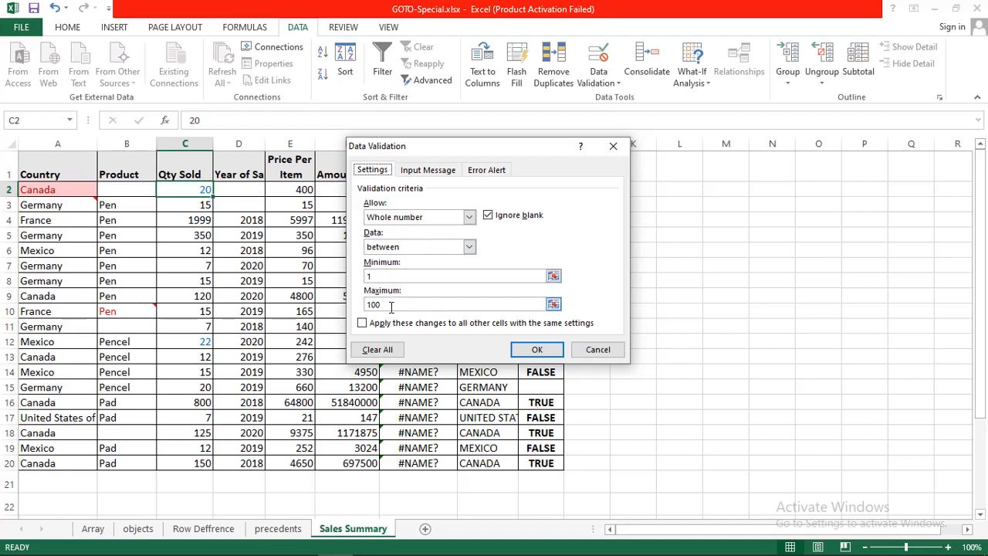
pyautogui.click(616, 354)
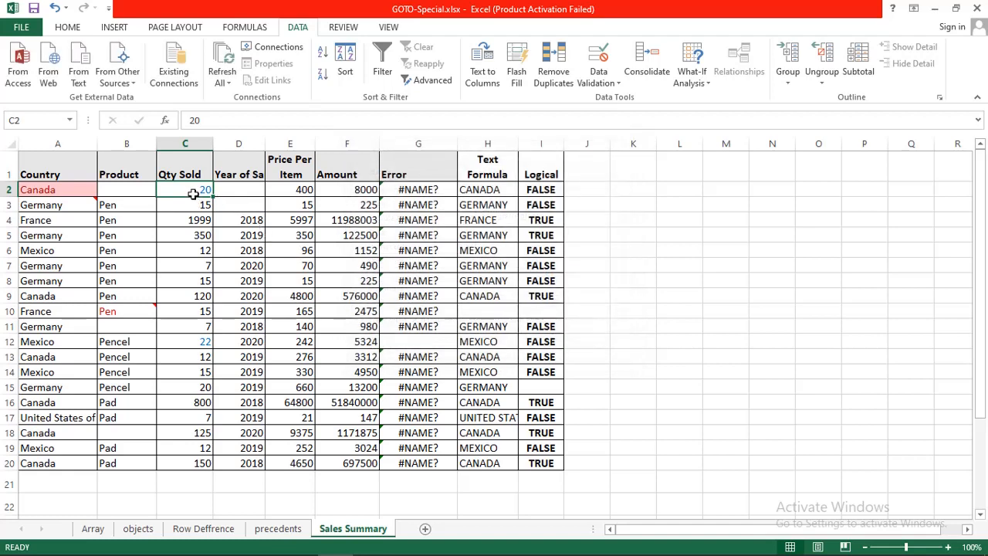
# Try to enter 123 in the Qty Sold cell C2 to test its validation rule, and cancel the entry.
pyautogui.write('123')
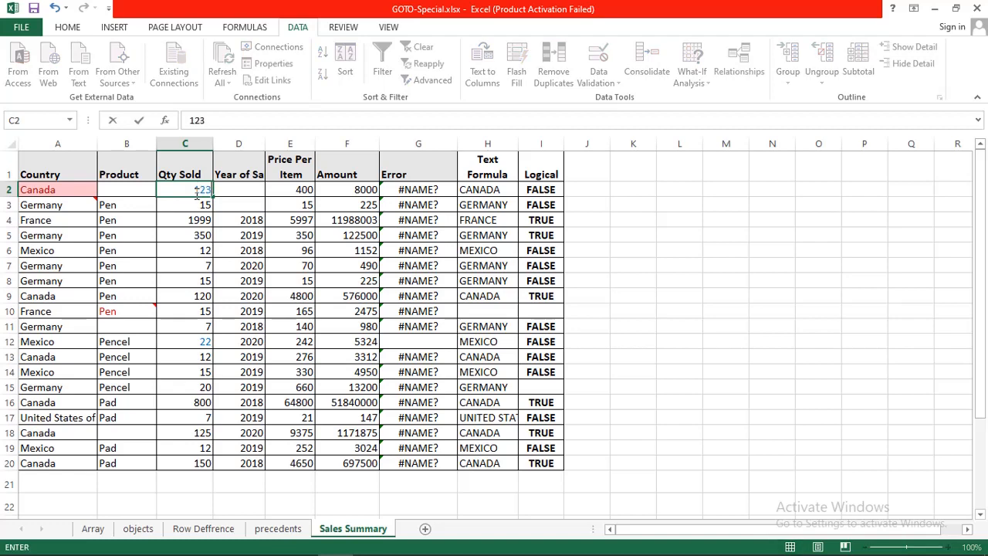
pyautogui.press('Return')
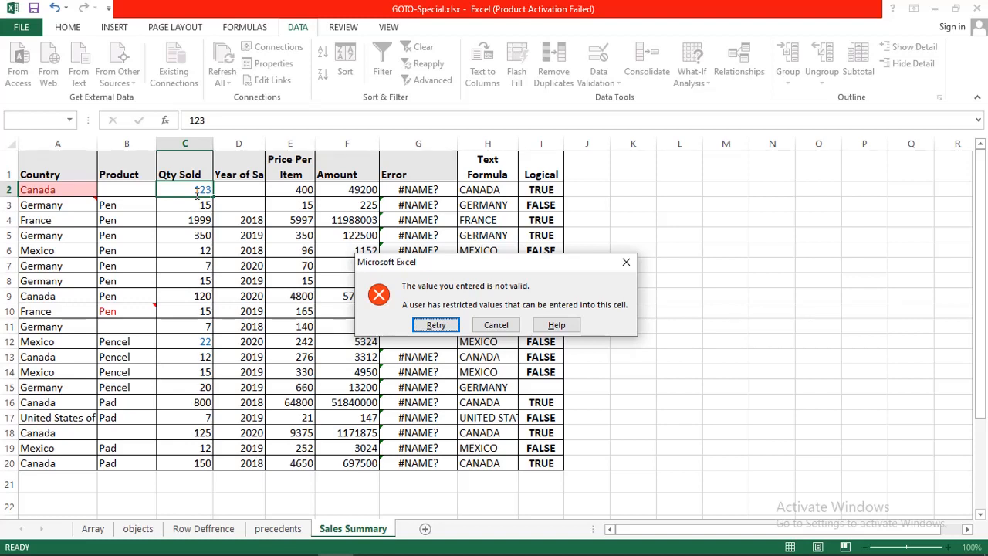
pyautogui.click(496, 325)
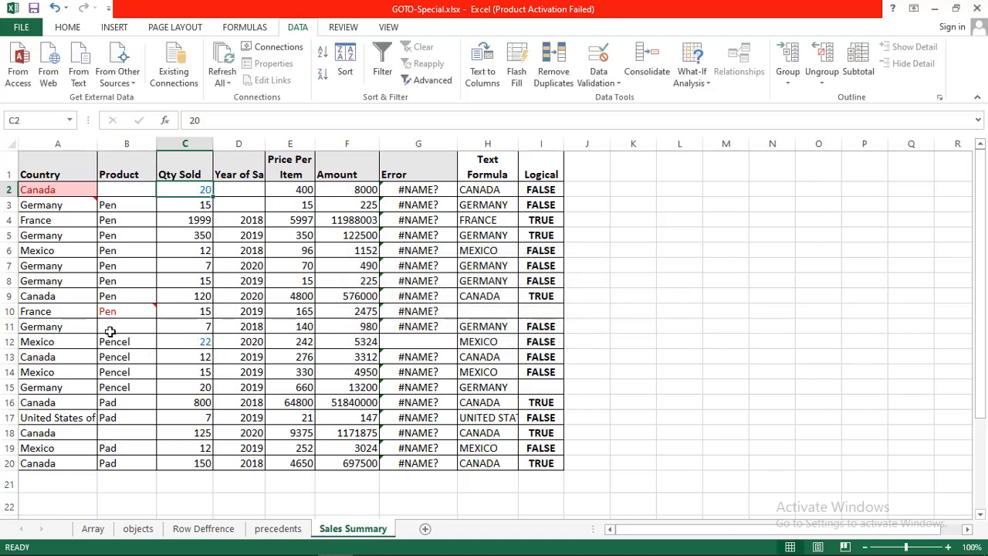
# Open the data validation settings of the Qty Sold cell C12.
pyautogui.click(194, 342)
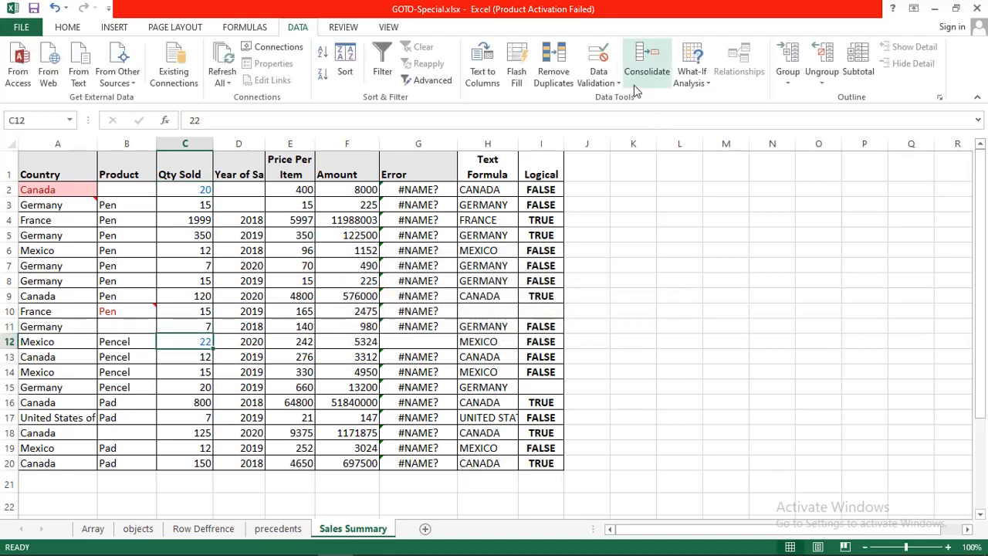
pyautogui.click(594, 87)
pyautogui.click(618, 98)
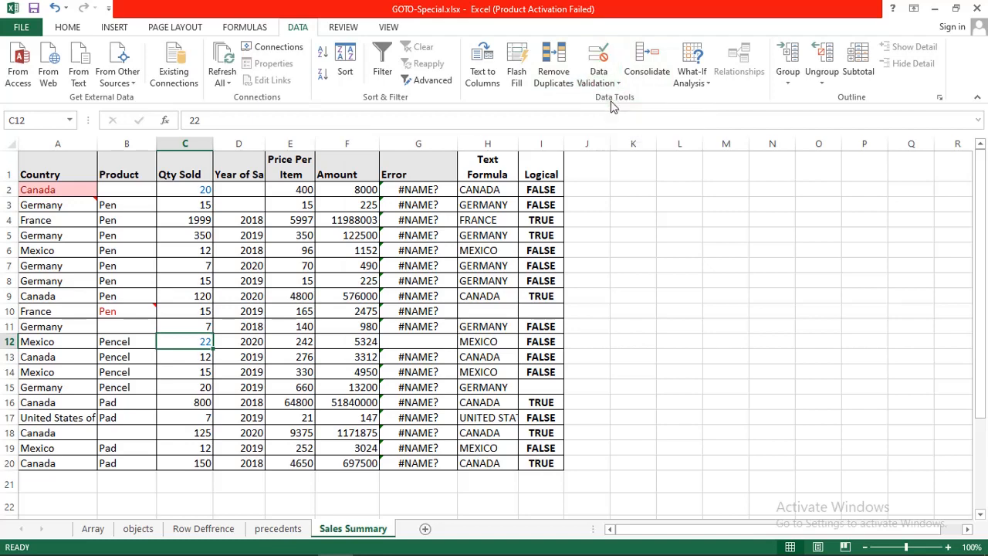